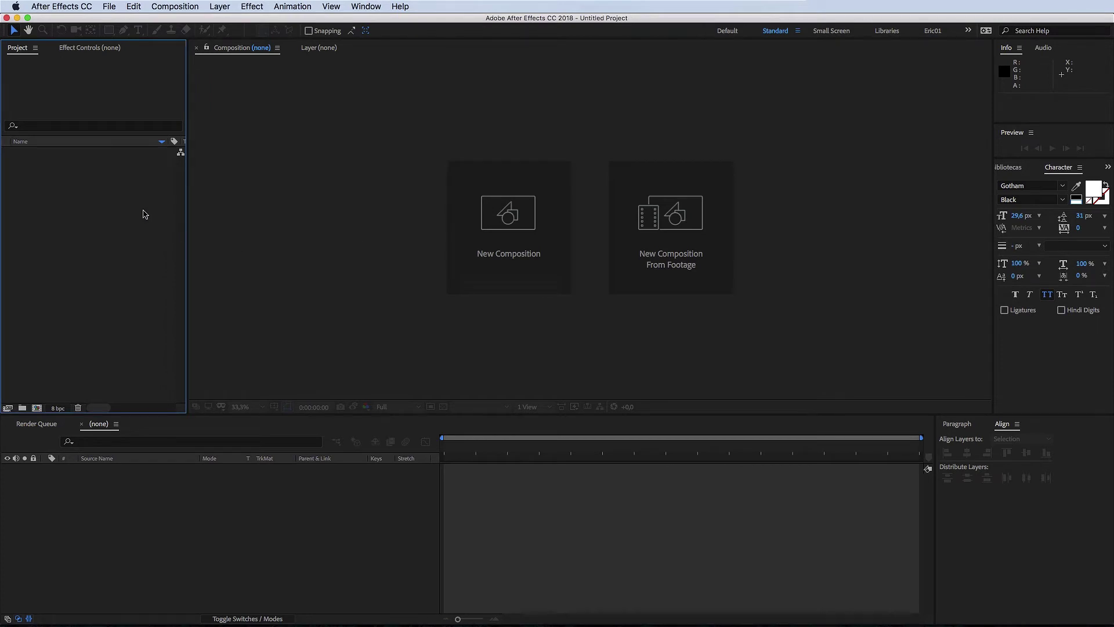
Create a composition named Exemplo with the HDTV 1080 29,97 preset and a duration of 10 seconds.
key(super+n)
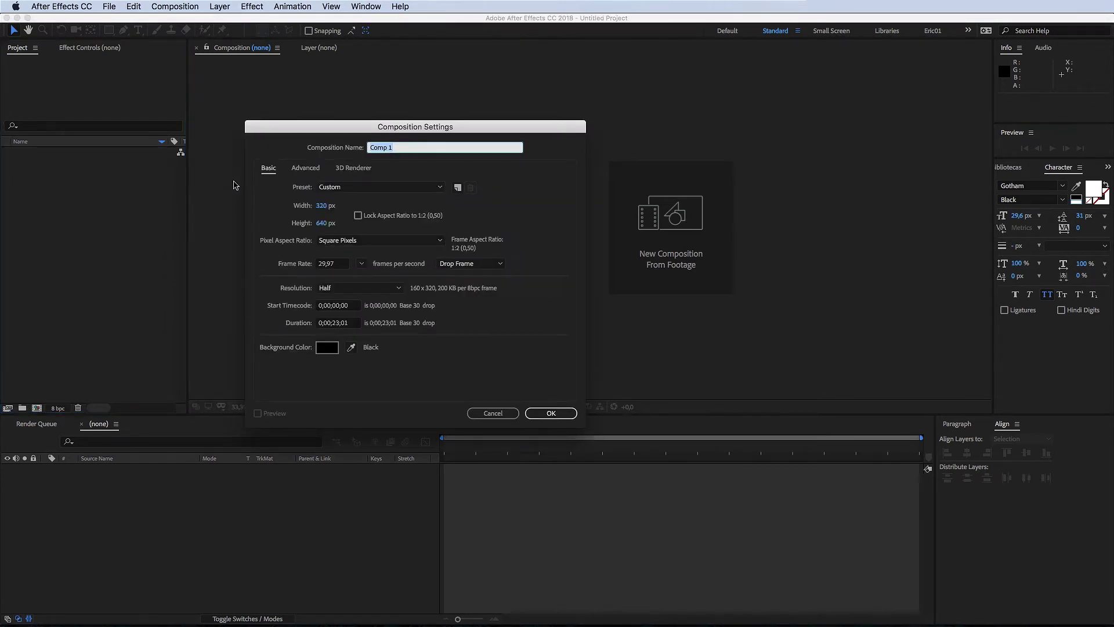
text(Exemplo)
click(344, 190)
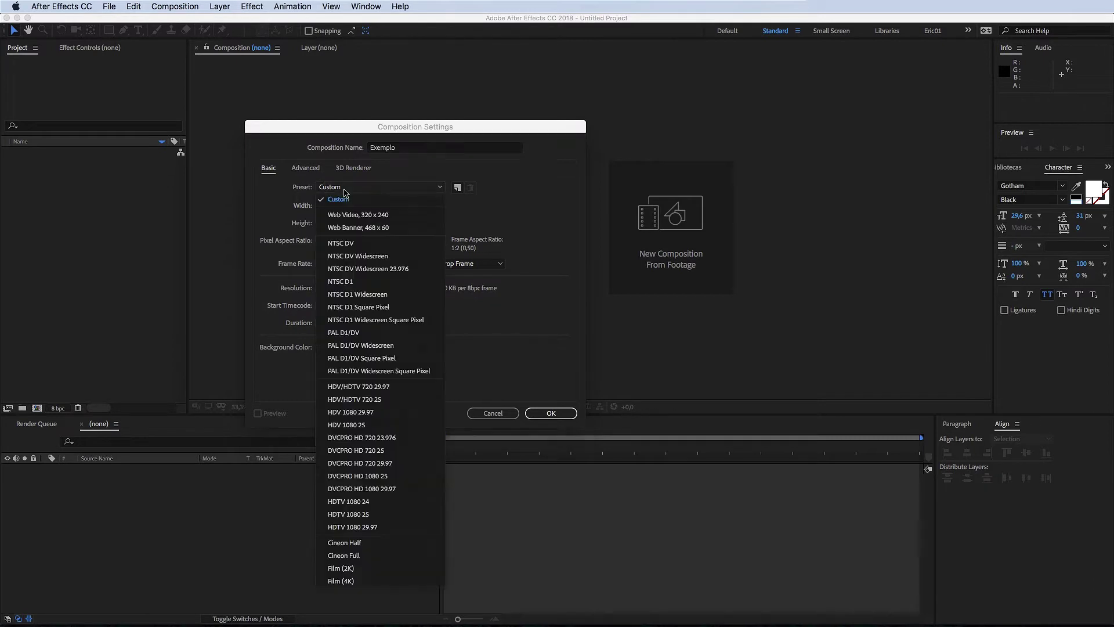
click(395, 529)
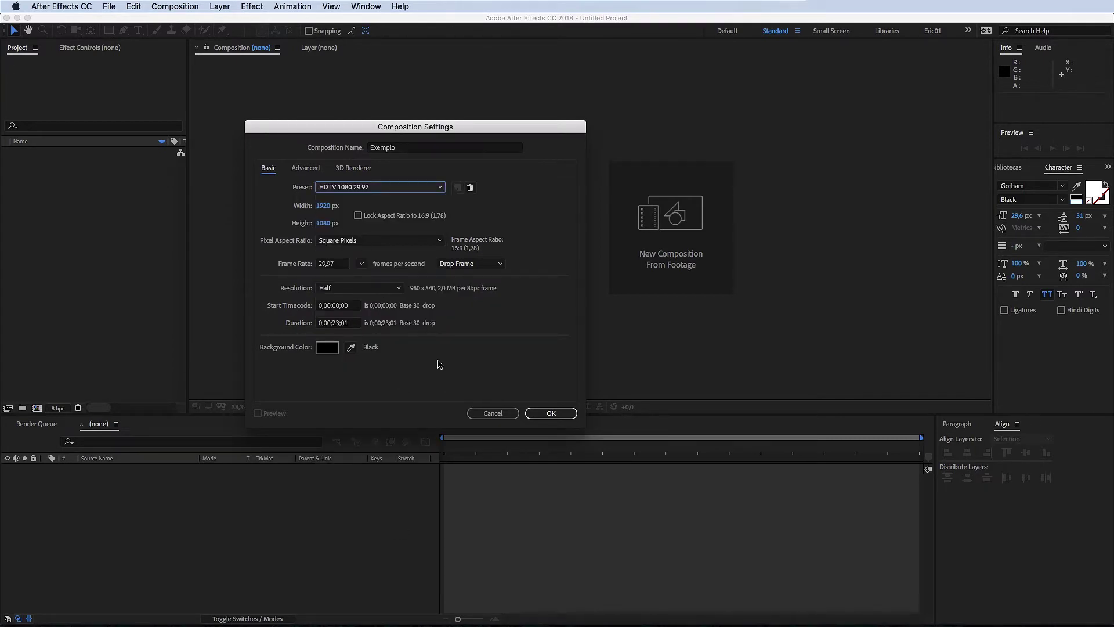
click(356, 325)
text(1000)
click(551, 413)
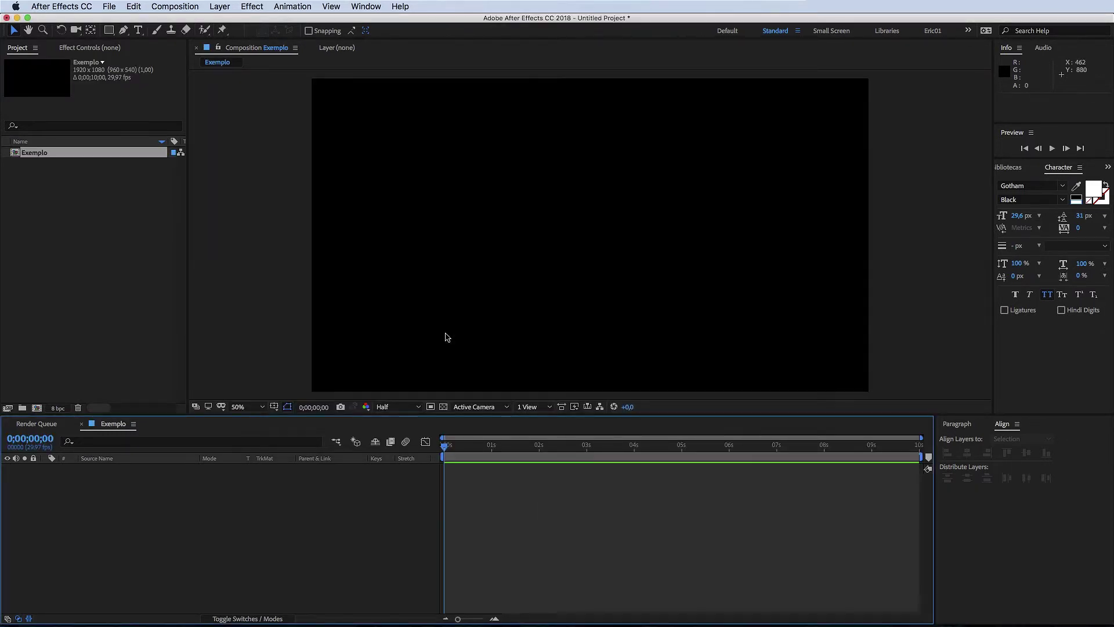
Add a green solid named Exemplo 3D and scale it down to 47%.
key(super+y)
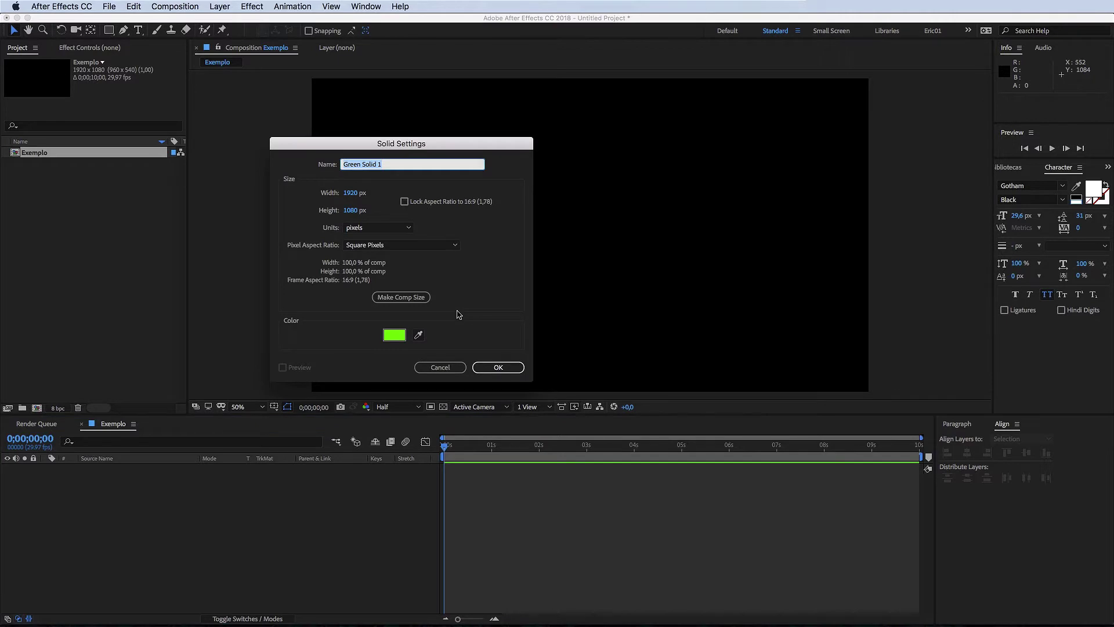
text(Exemplo 3D)
click(513, 369)
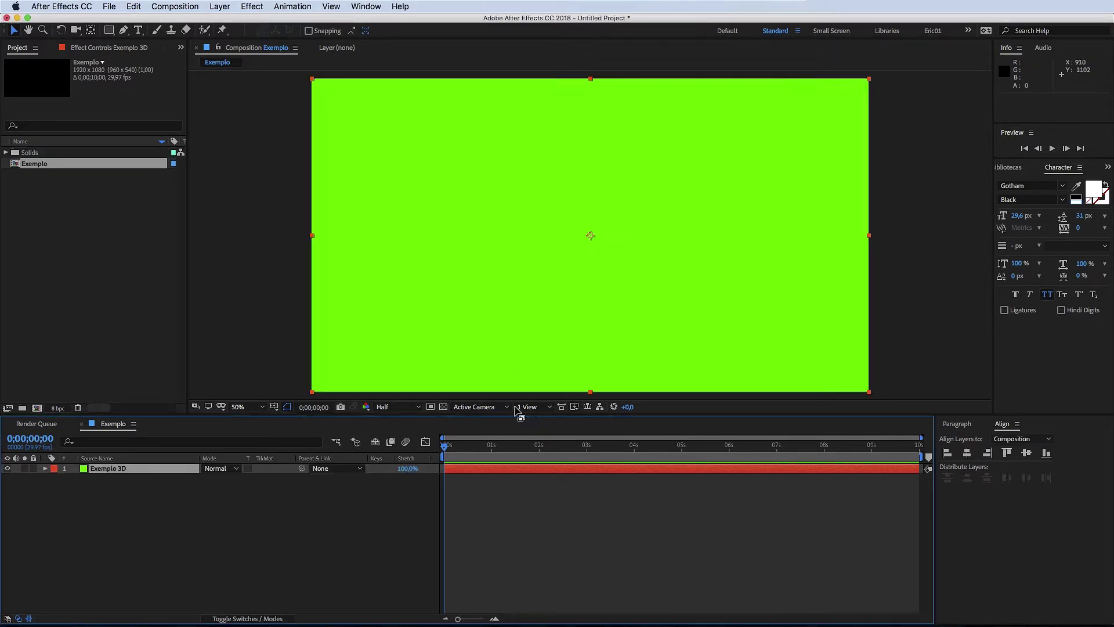
key(s)
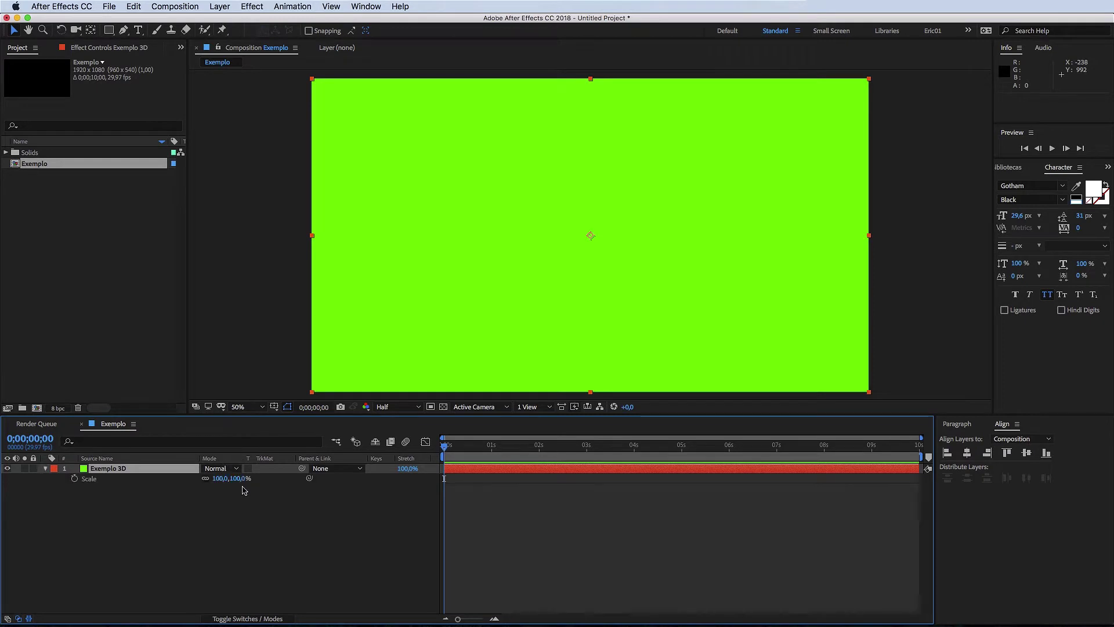
drag(232, 480, 216, 481)
click(236, 517)
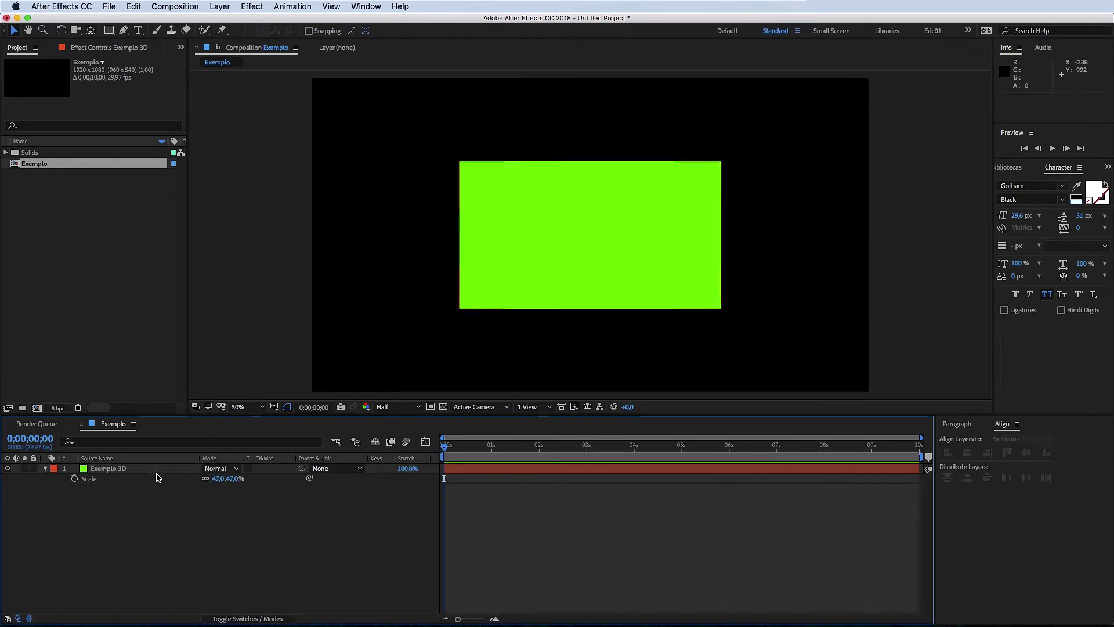
Expand the Transform properties of the Exemplo 3D layer to review its two-dimensional settings.
click(559, 254)
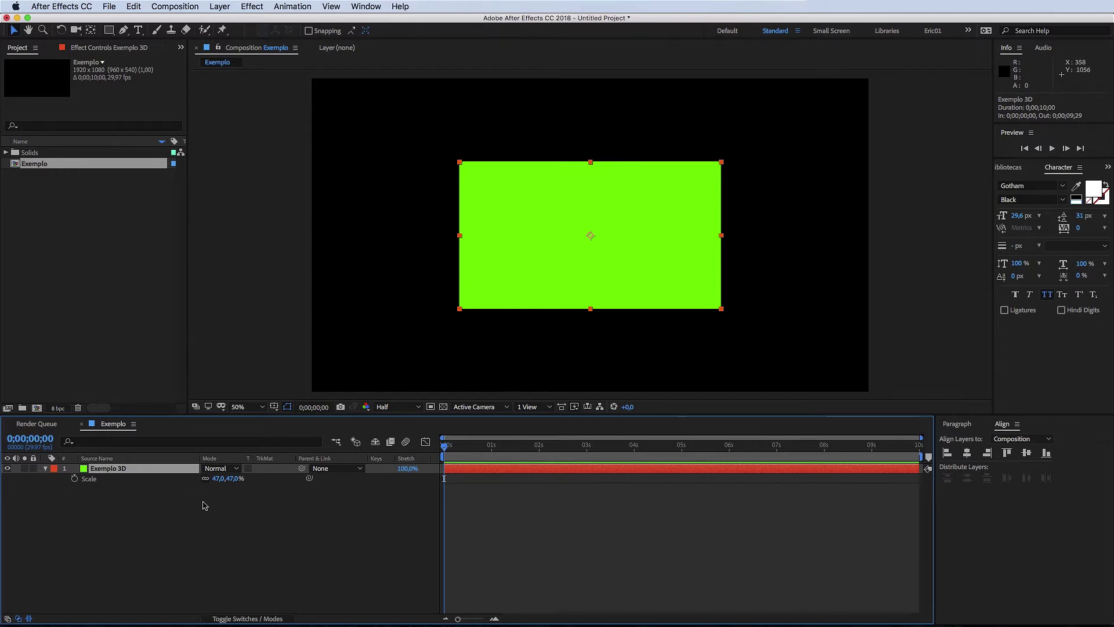
click(46, 469)
click(46, 468)
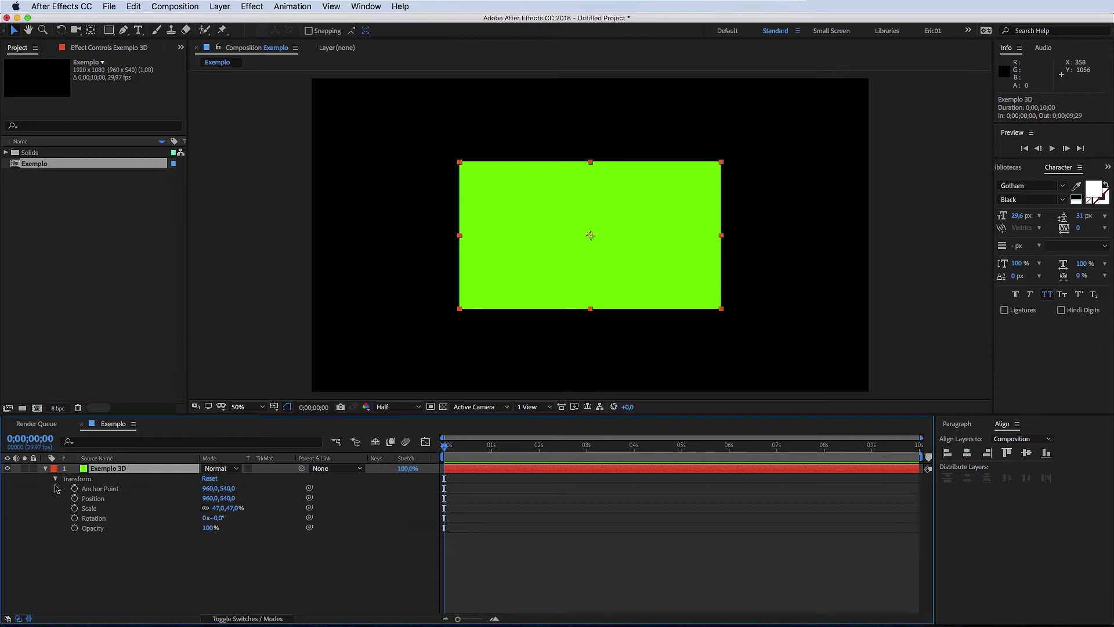
click(93, 499)
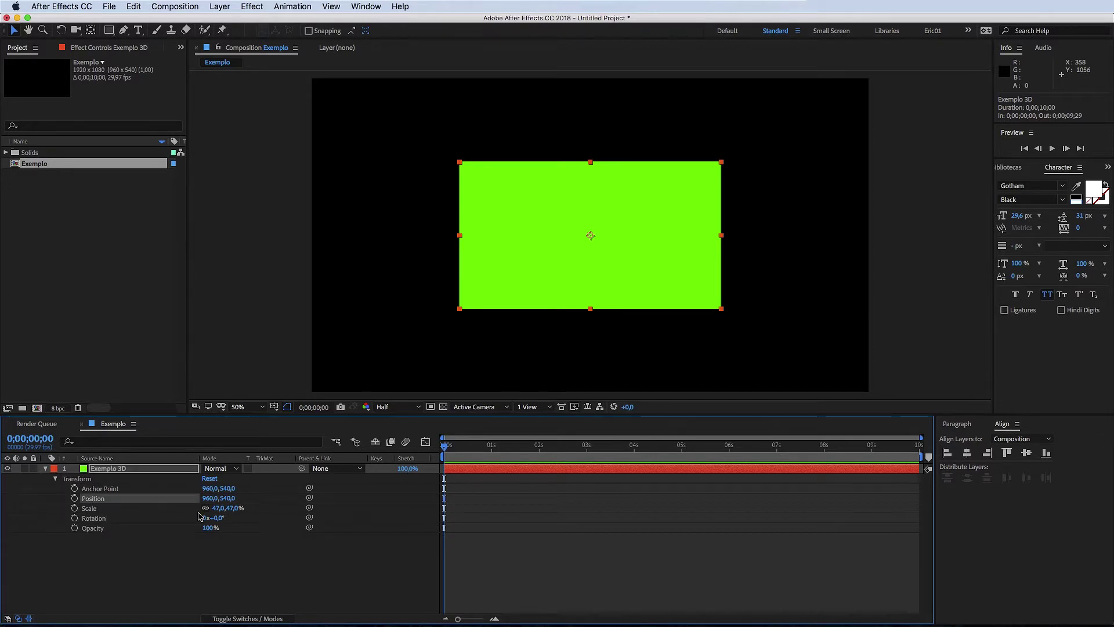
click(222, 551)
Try rotating the green solid with its Rotation property.
click(134, 519)
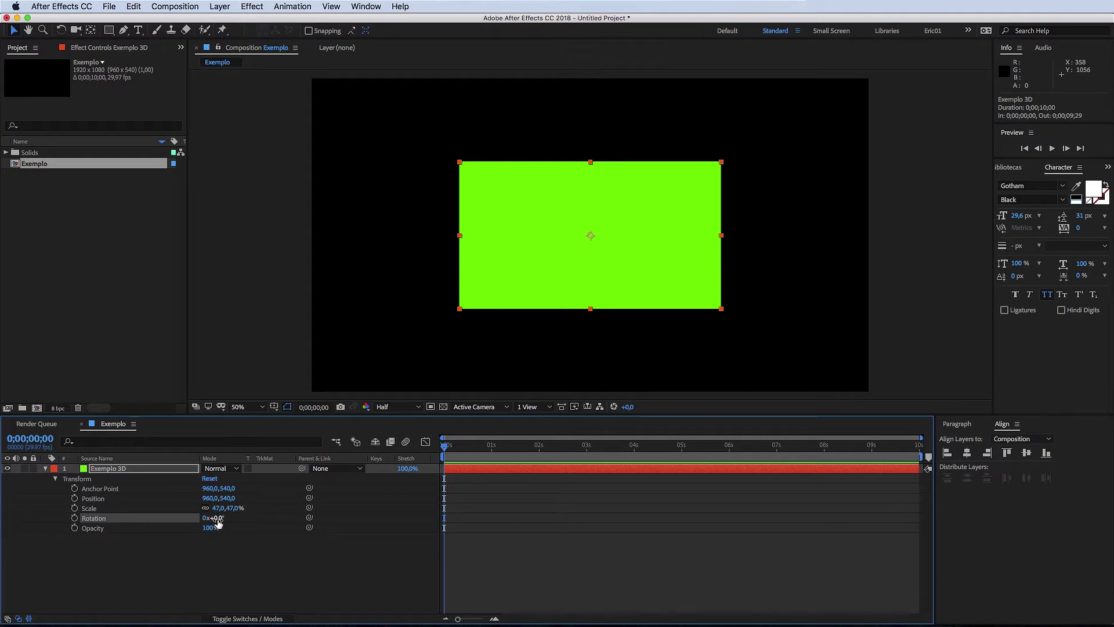
drag(210, 522, 184, 504)
click(267, 559)
click(166, 474)
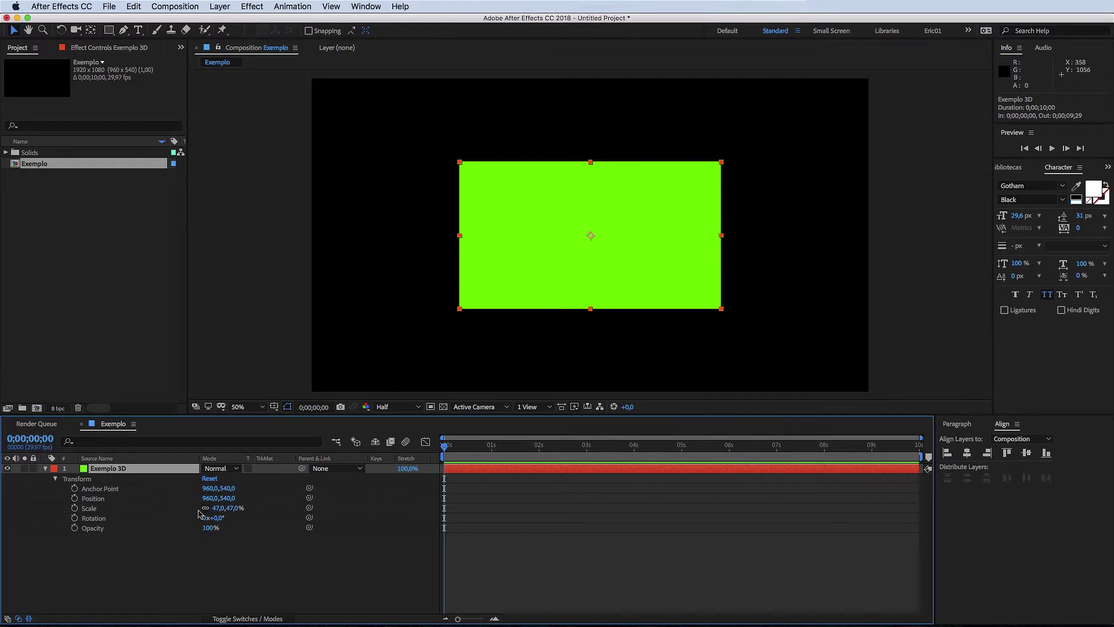
Show the layer switches in the timeline and make Exemplo 3D a 3D layer.
click(271, 553)
click(153, 478)
key(F4)
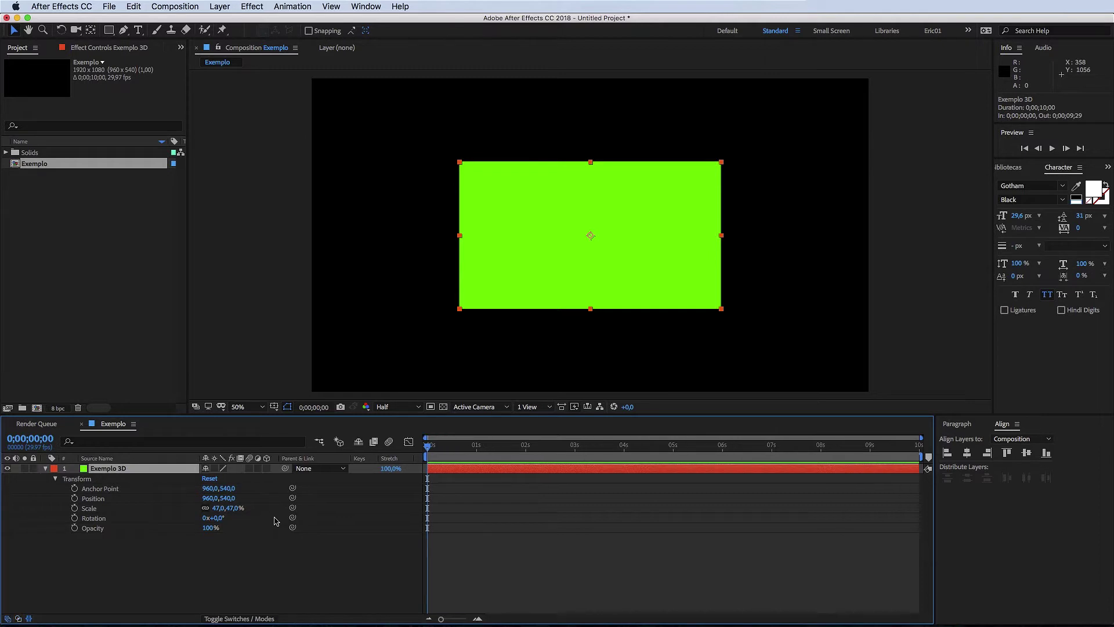
click(276, 520)
click(147, 477)
click(267, 469)
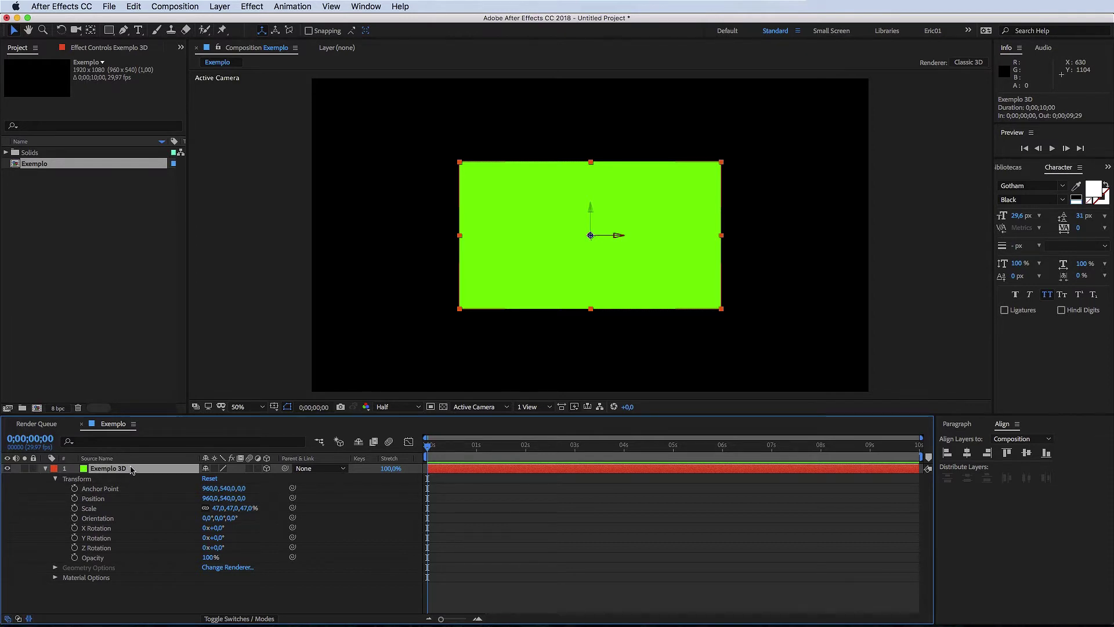
Try moving the Exemplo 3D layer in depth through its Z position value and undo the change.
key(p)
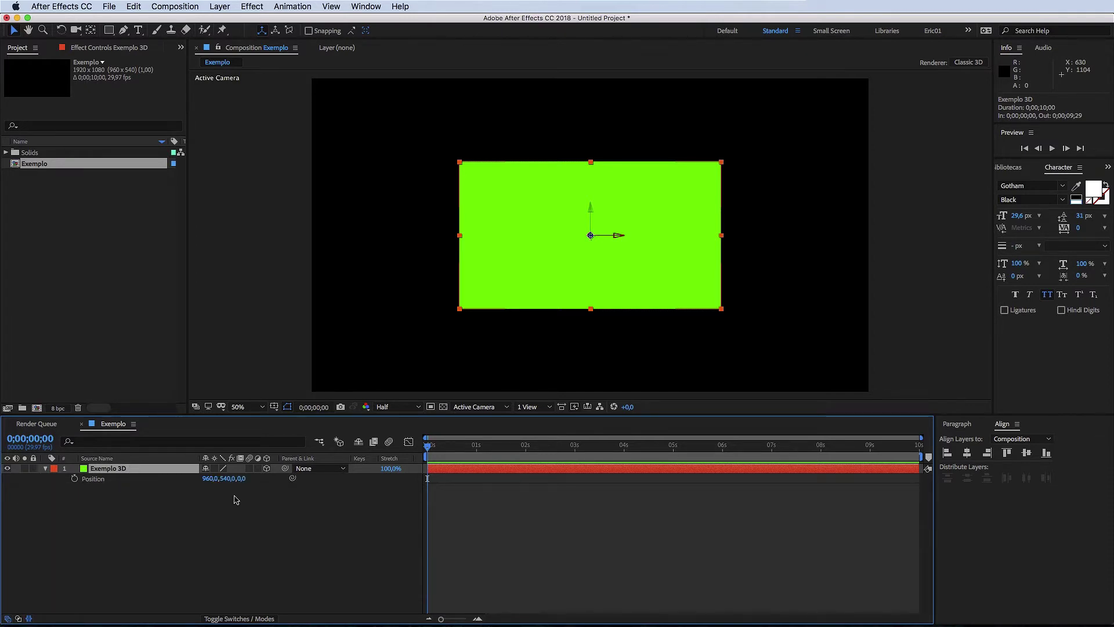
drag(241, 478, 300, 528)
key(super+z)
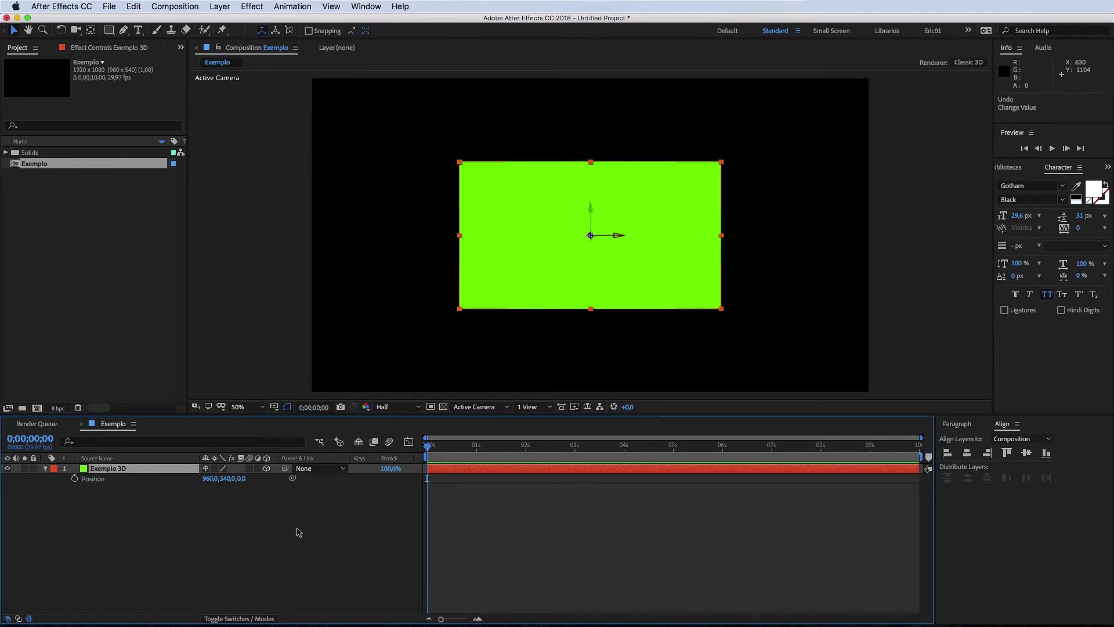
Try out the X, Y and Z Rotation of Exemplo 3D one at a time, undoing each, and collapse its properties.
key(r)
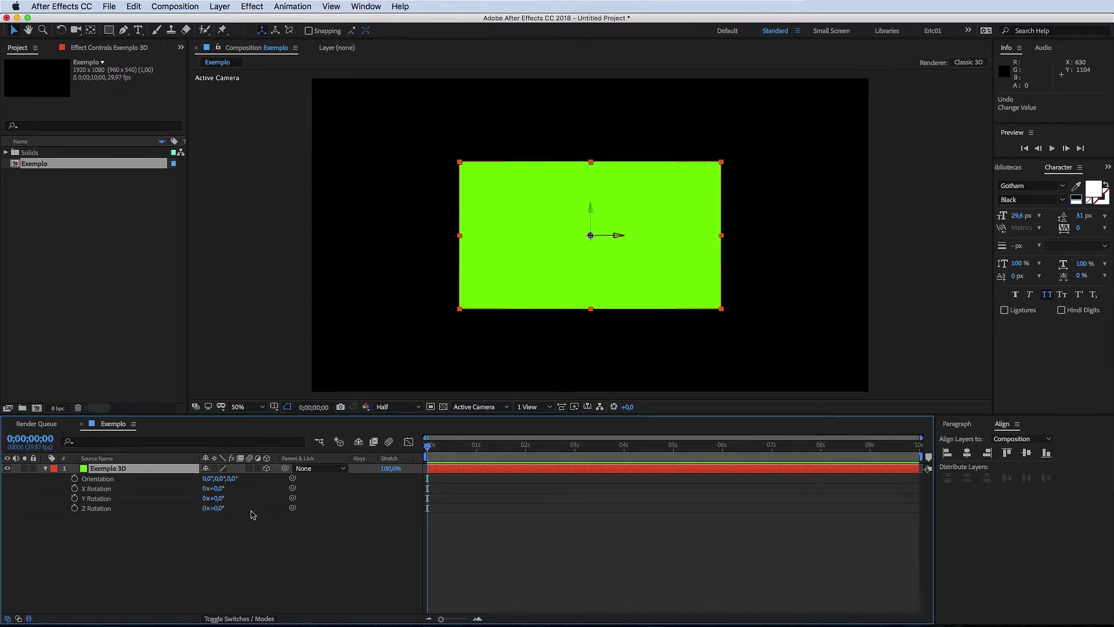
drag(218, 491, 519, 528)
key(super+z)
drag(216, 498, 454, 527)
key(super+z)
drag(223, 510, 395, 537)
key(super+z)
drag(224, 500, 171, 486)
key(ctrl+z)
click(45, 470)
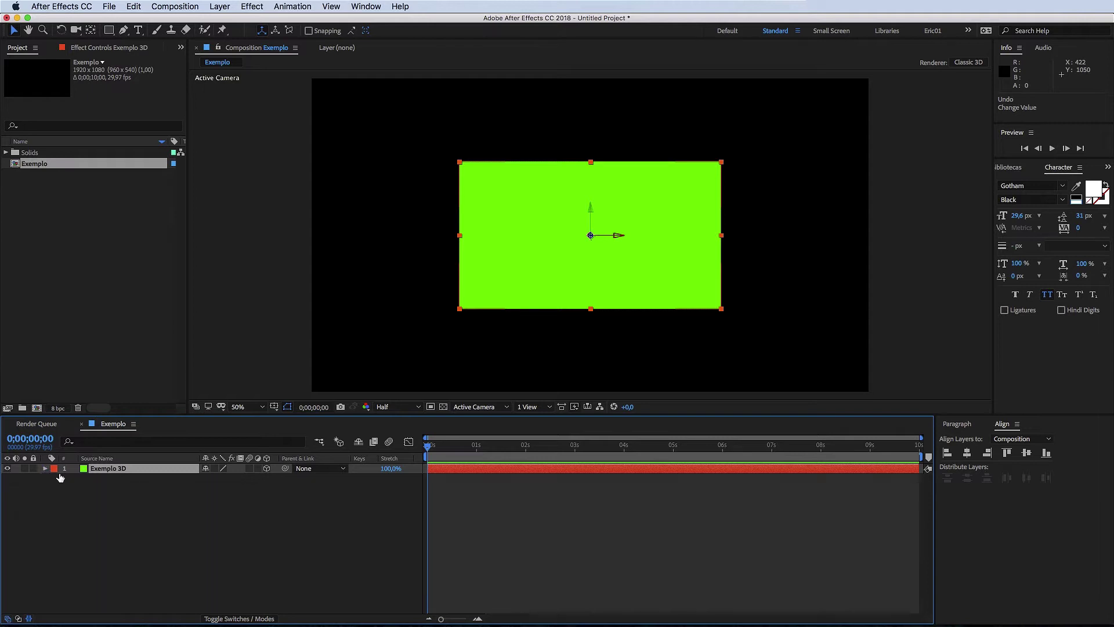
Create a dark blue solid (37399A) named Solido 02 and scale it to 42%.
click(113, 476)
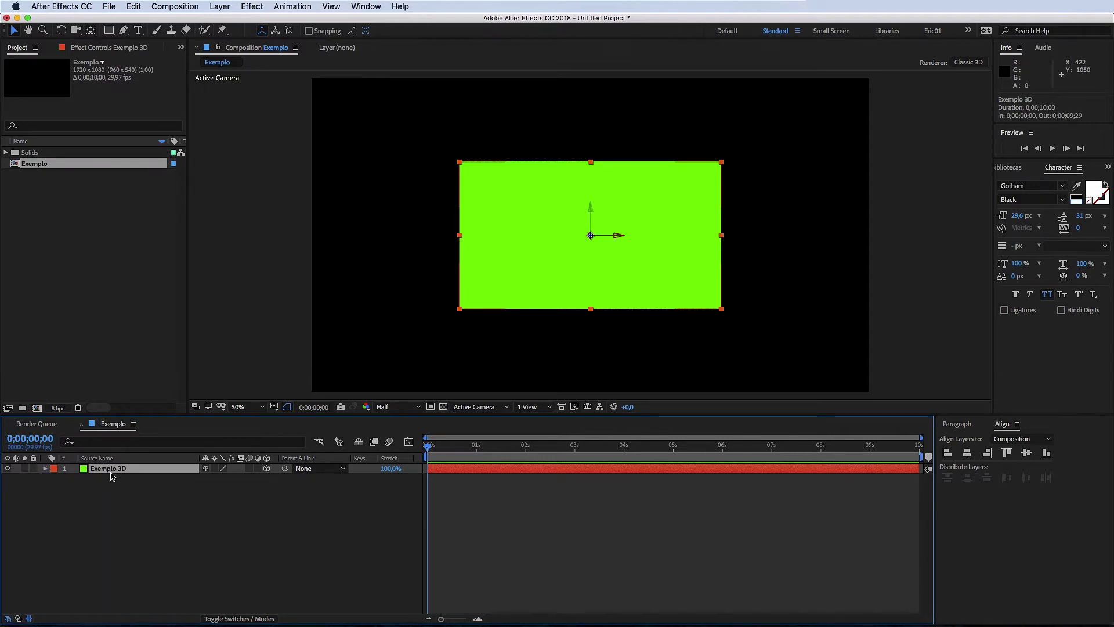
key(super+shift+y)
click(397, 333)
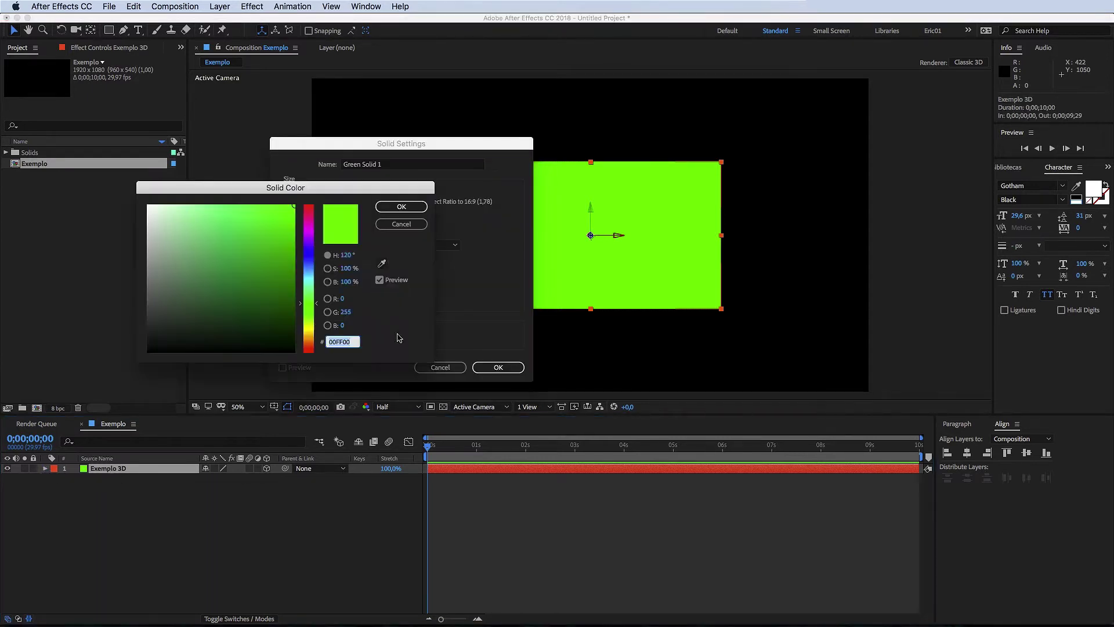
click(252, 252)
click(306, 256)
click(401, 206)
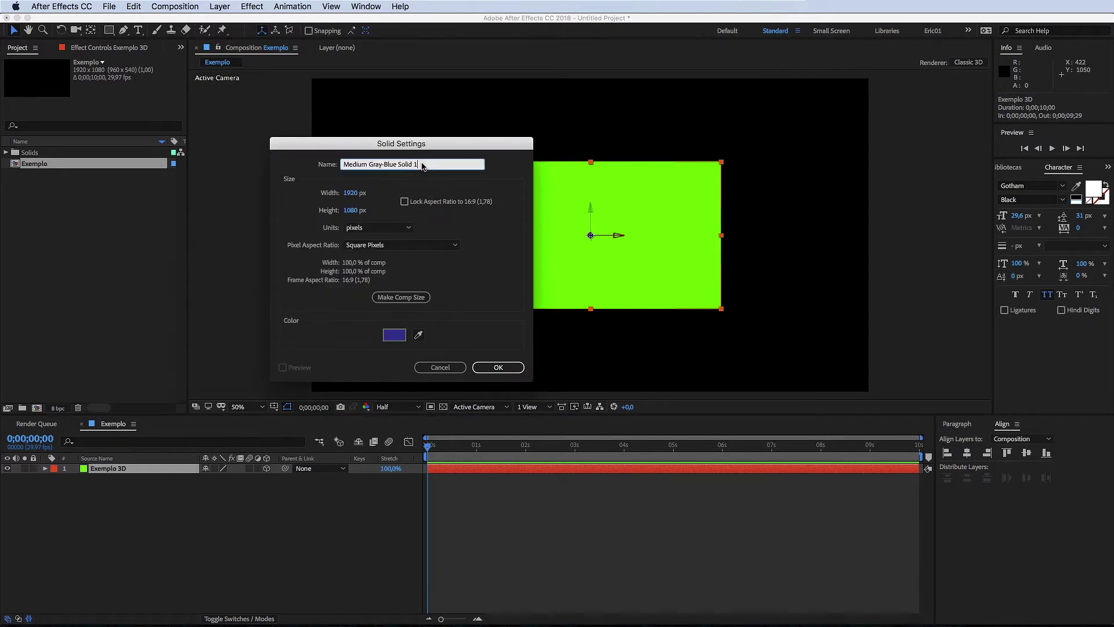
text(Solido 02)
key(Return)
key(s)
drag(221, 478, 182, 478)
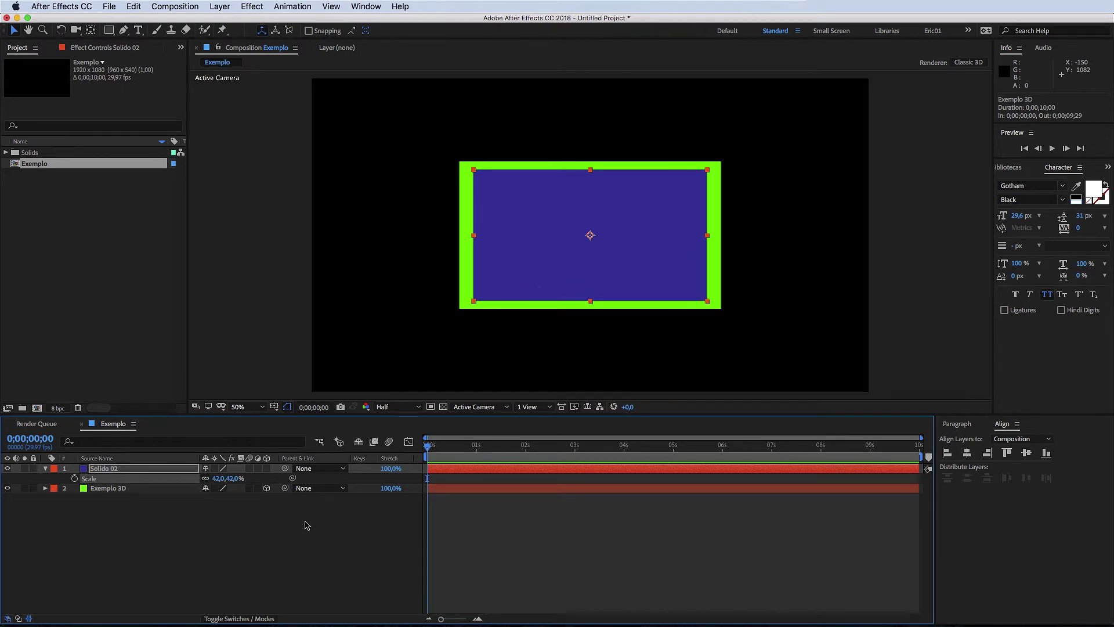
Create a yellow solid named Solido 03 and scale it to 35%.
key(super+y)
text(Solido 03)
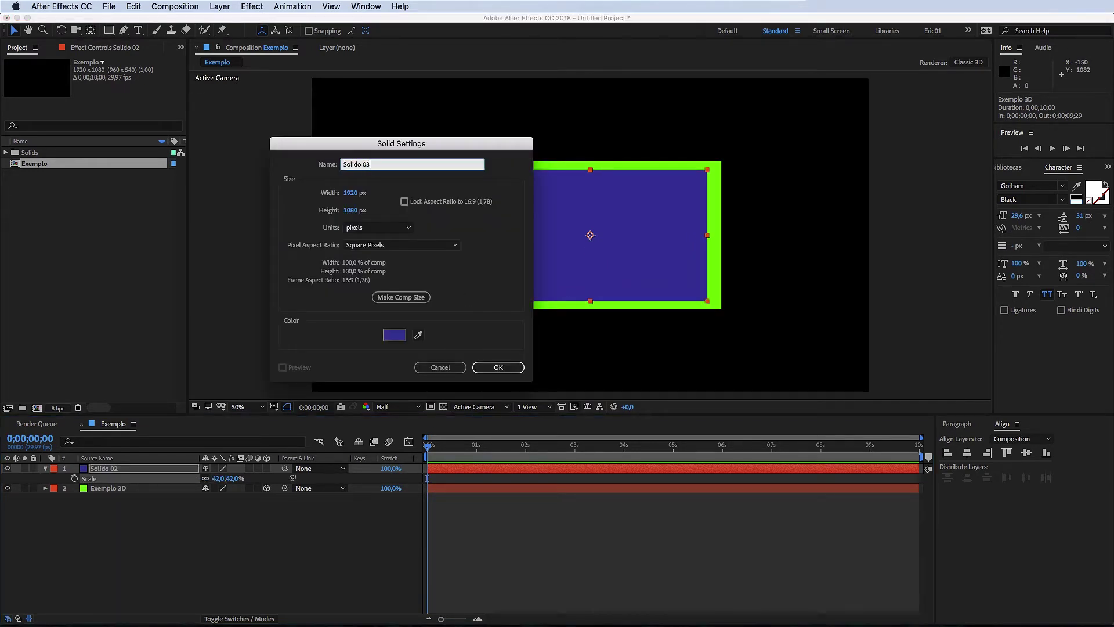
click(394, 335)
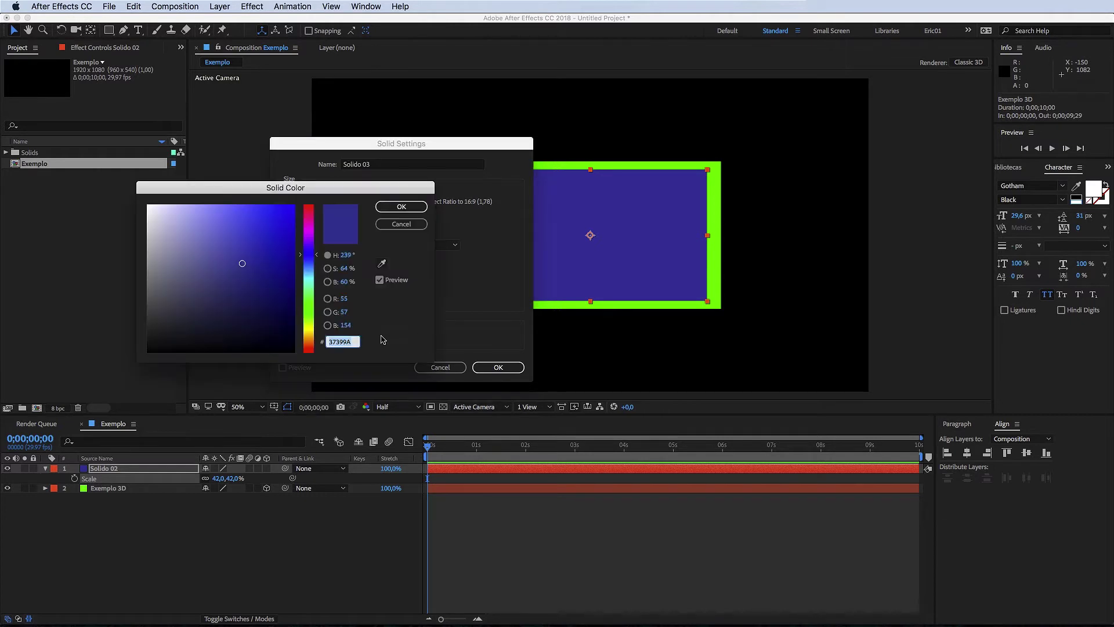
click(309, 329)
click(261, 217)
key(Return)
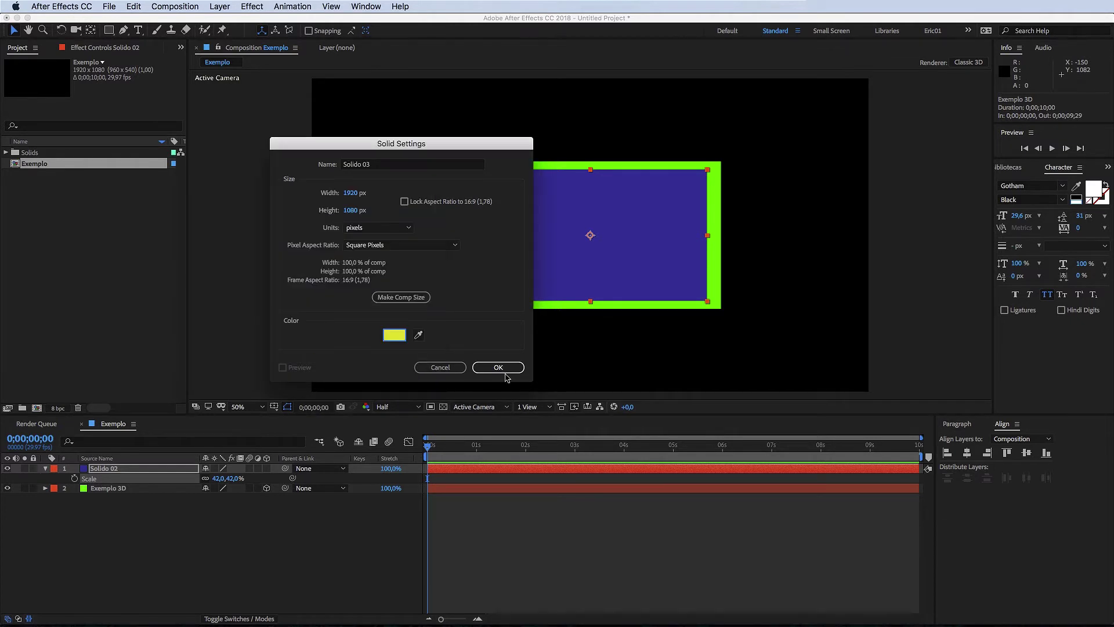
click(504, 368)
key(s)
drag(218, 478, 179, 478)
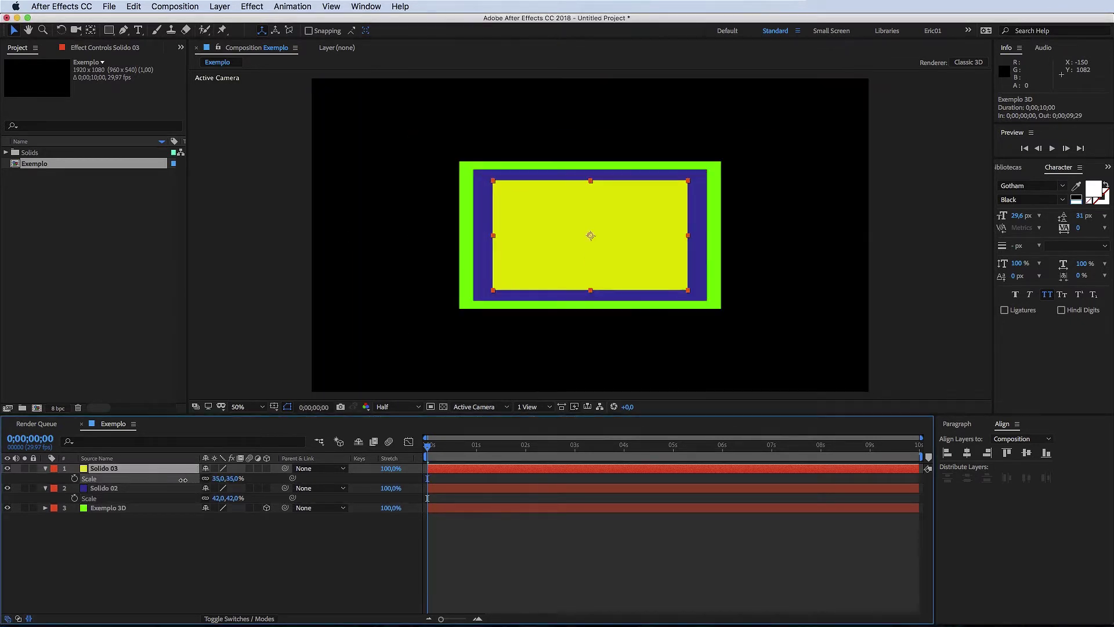
Stagger the solids diagonally, with green toward the upper left, blue slightly right of centre and yellow toward the lower right.
drag(618, 261, 690, 304)
drag(650, 208, 684, 210)
key(F2)
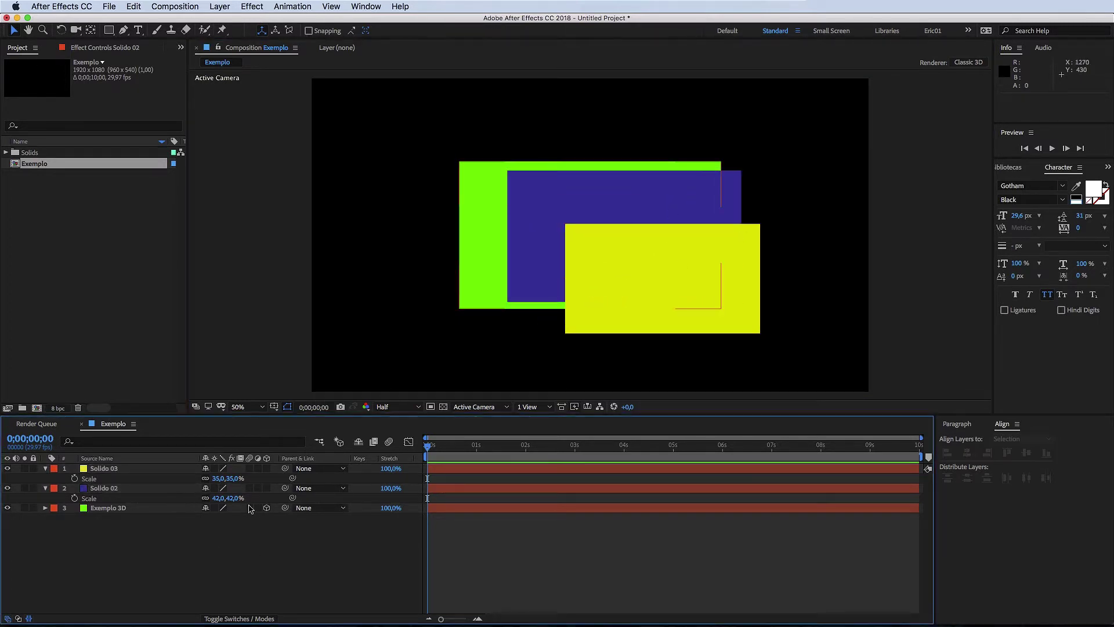
click(485, 241)
drag(485, 241, 471, 211)
drag(737, 250, 739, 252)
click(356, 547)
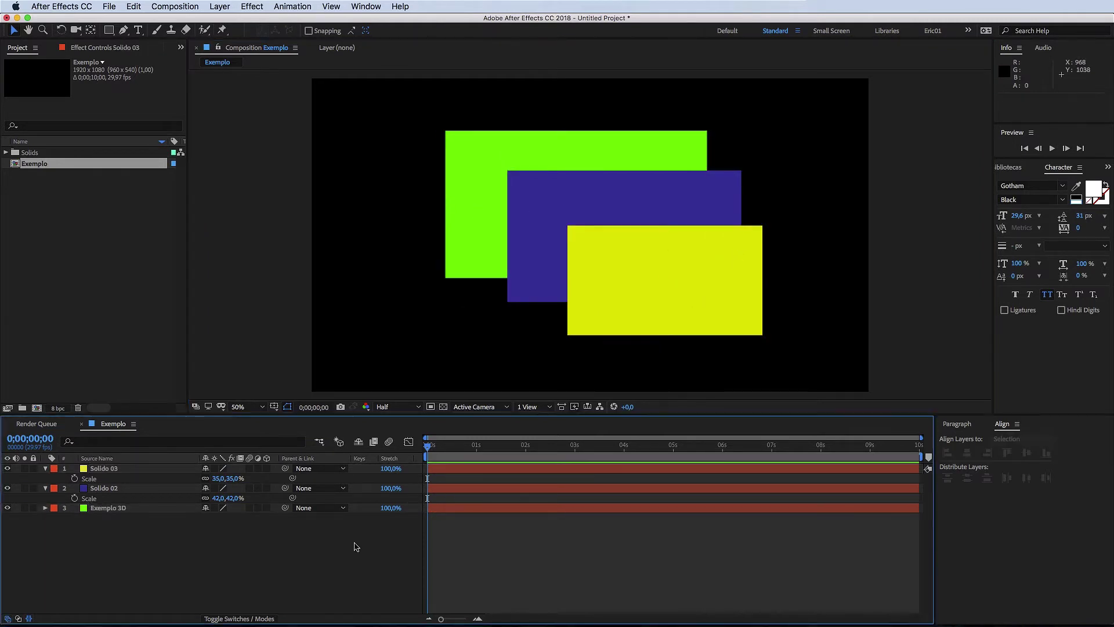
Collapse the properties of all three layers and make Exemplo 3D a 2D layer again.
key(u)
key(super+Up)
key(super+Up)
key(super+Up)
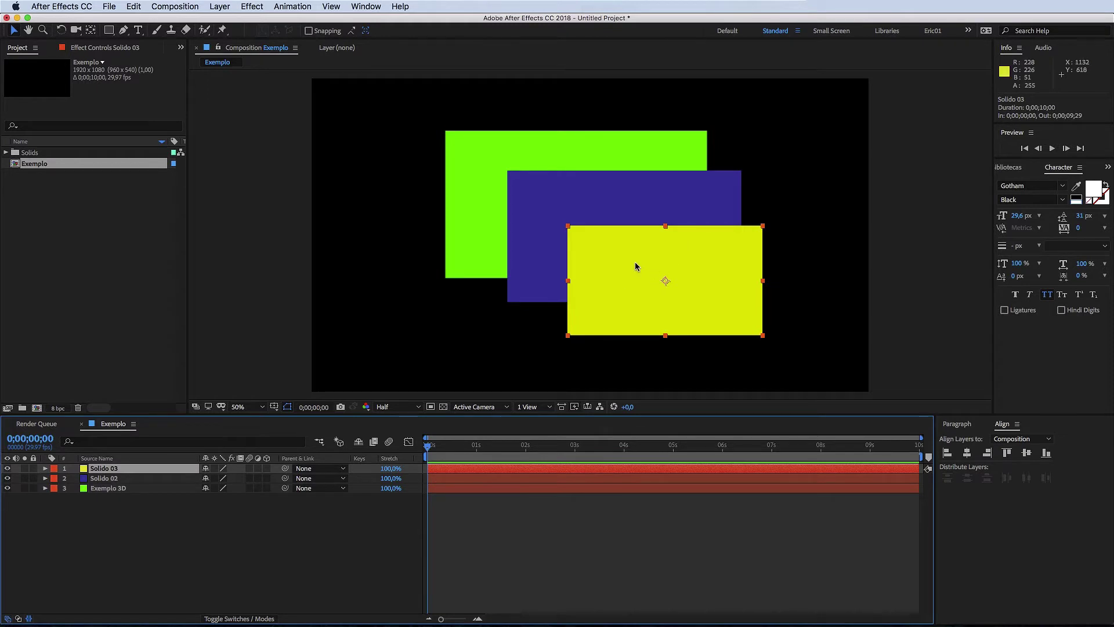
click(200, 522)
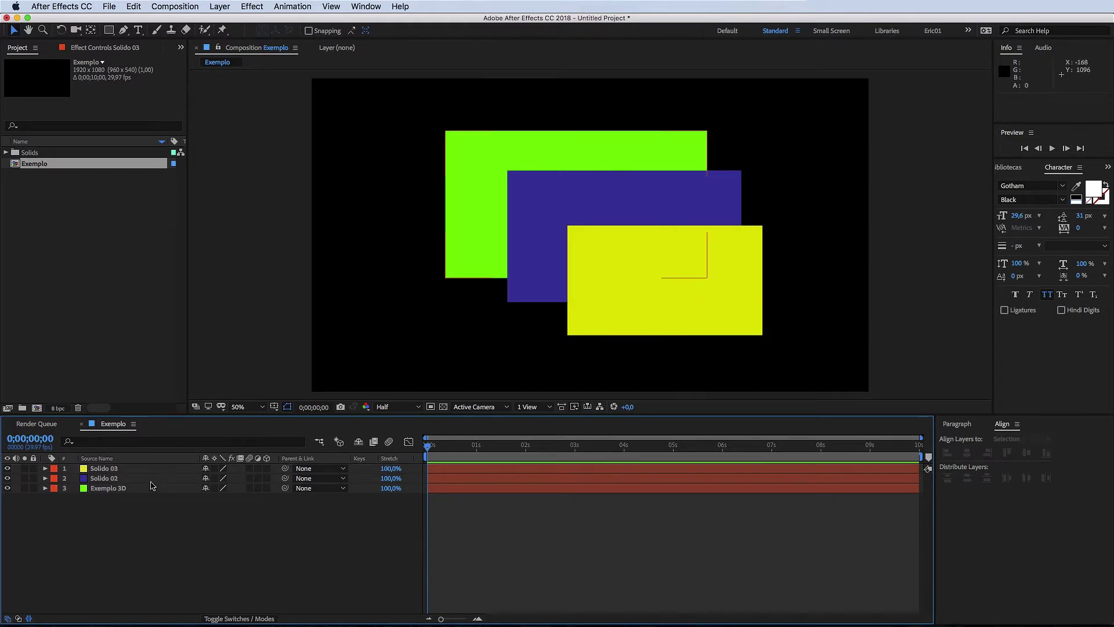
Select the Solido 03 and Solido 02 layers in turn to examine how the timeline order stacks them.
key(super+Down)
key(super+Down)
key(super+Down)
key(super+Down)
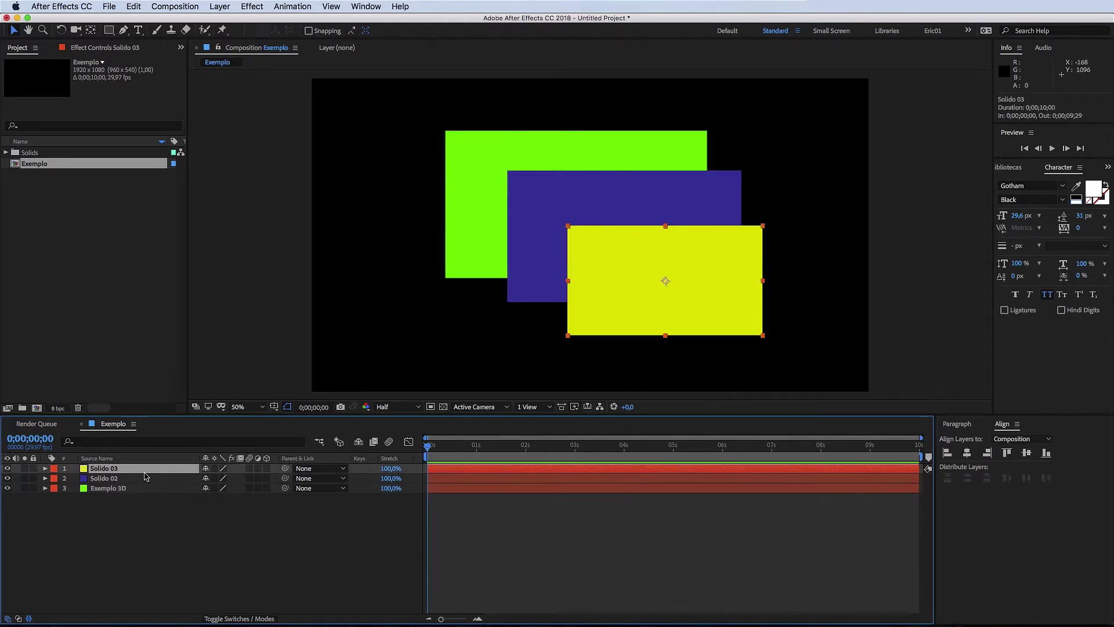
key(super+Down)
key(super+Down)
key(super+Down)
key(super+Down)
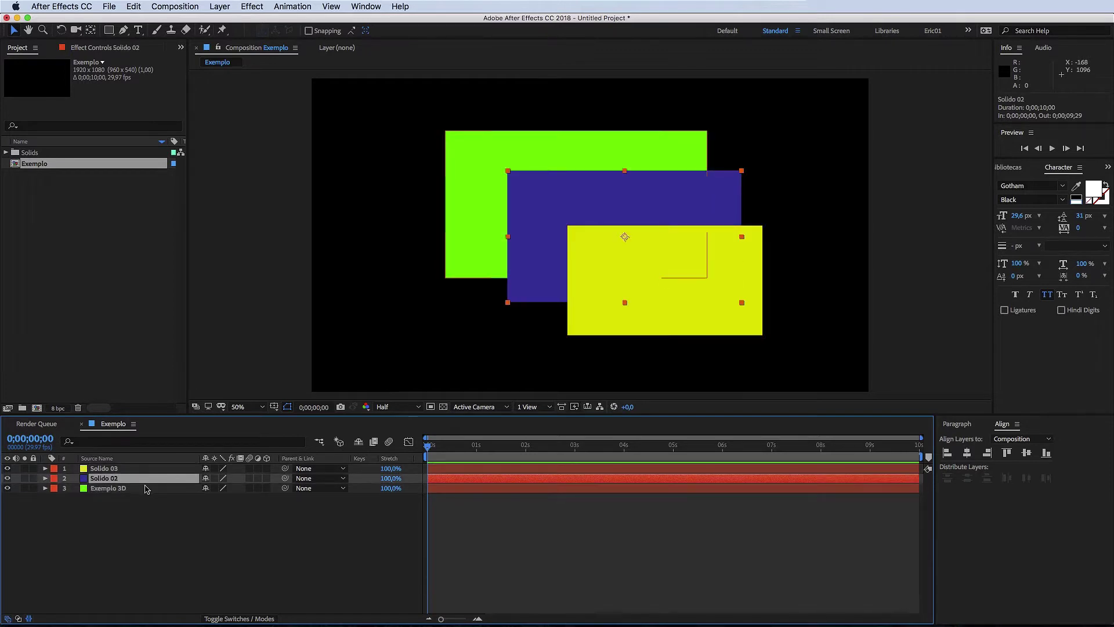
Move the Solido 02 layer above Solido 03 and shift the blue solid slightly to the left in the composition.
key(super+Down)
key(super+Down)
drag(138, 470, 139, 468)
key(super+Down)
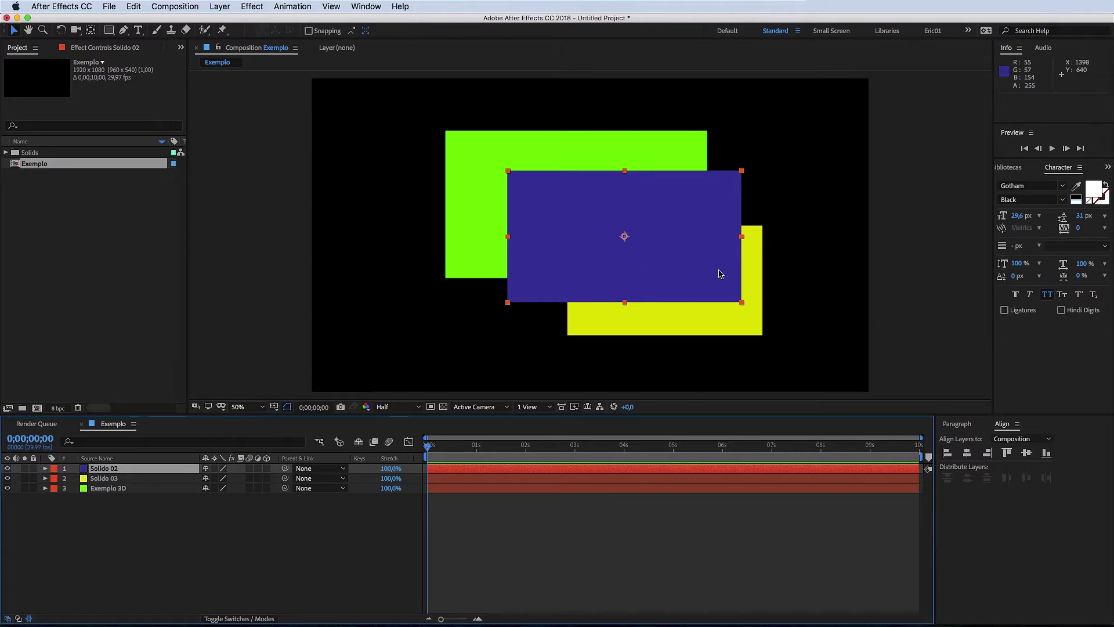
drag(699, 256, 684, 253)
click(199, 547)
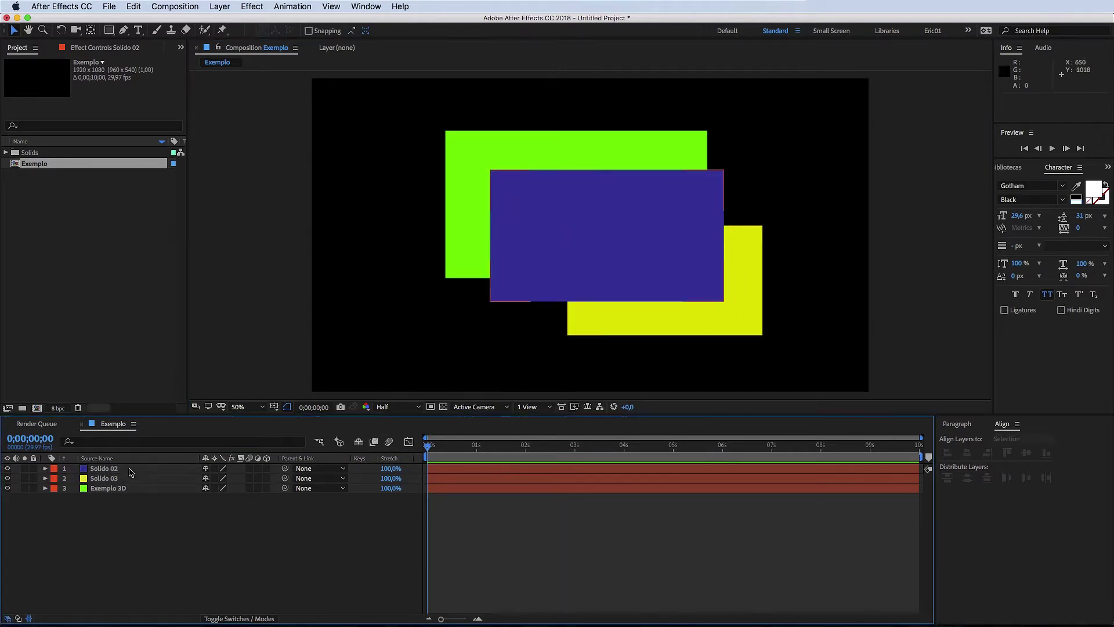
Move the Solido 02 layer below Solido 03 and turn all three solids into 3D layers.
drag(140, 468, 146, 486)
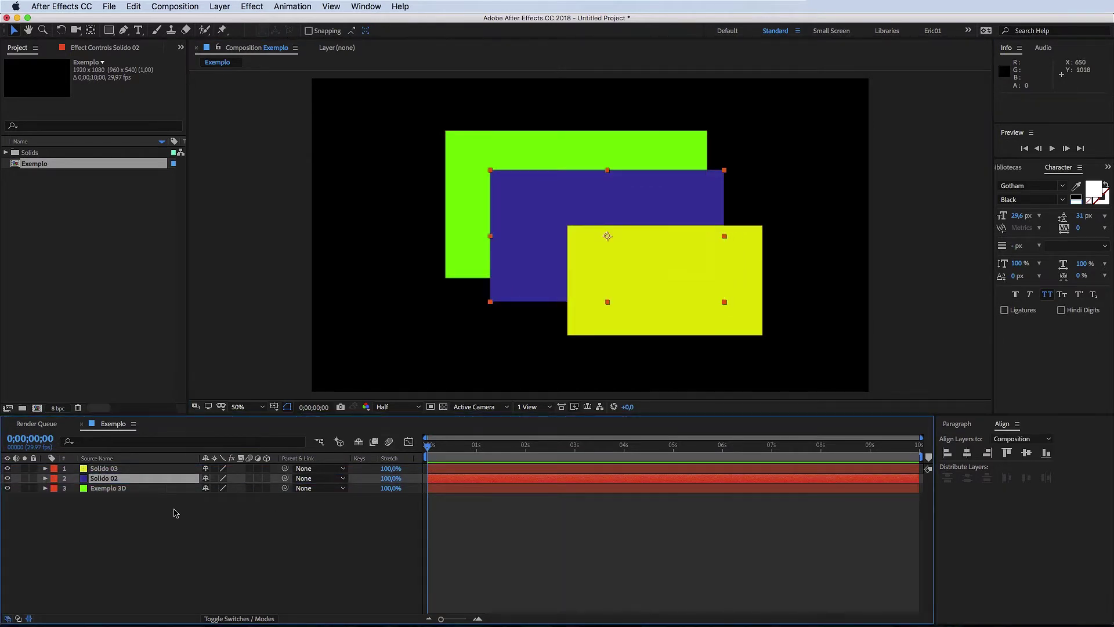
click(266, 468)
click(266, 478)
click(267, 487)
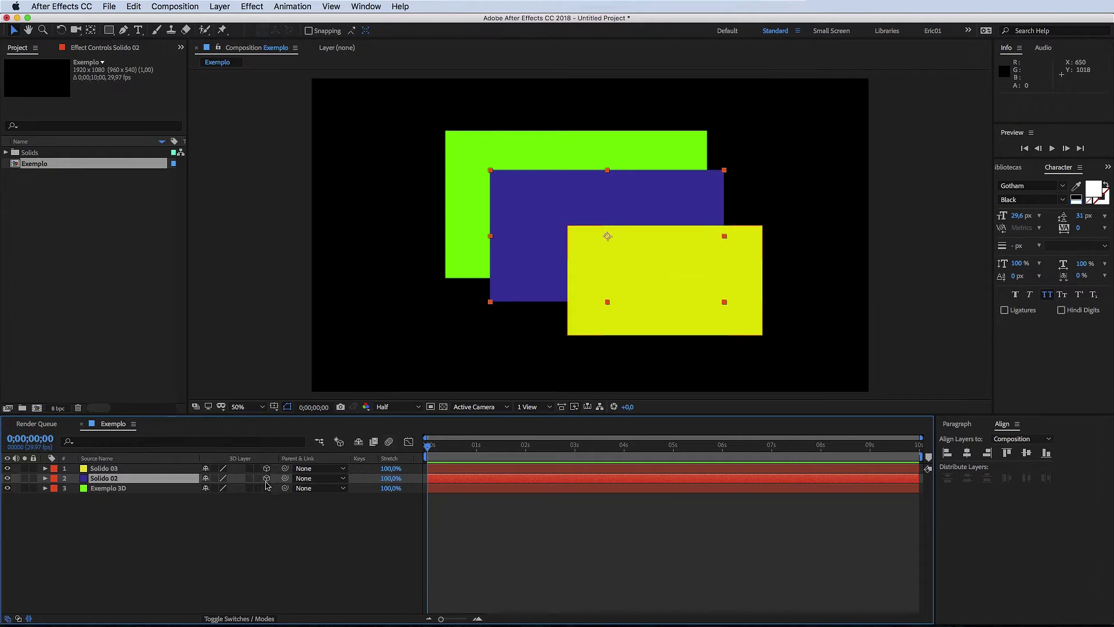
click(285, 548)
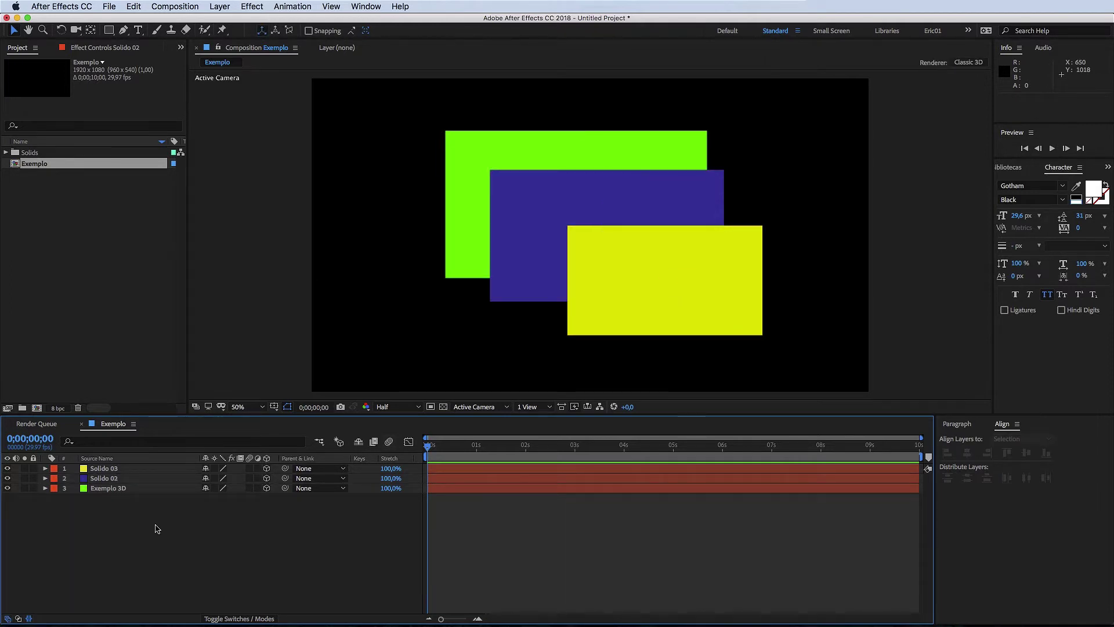
Select the three 3D layers in turn to examine how their timeline order relates to the solids' stacking.
click(132, 478)
click(134, 488)
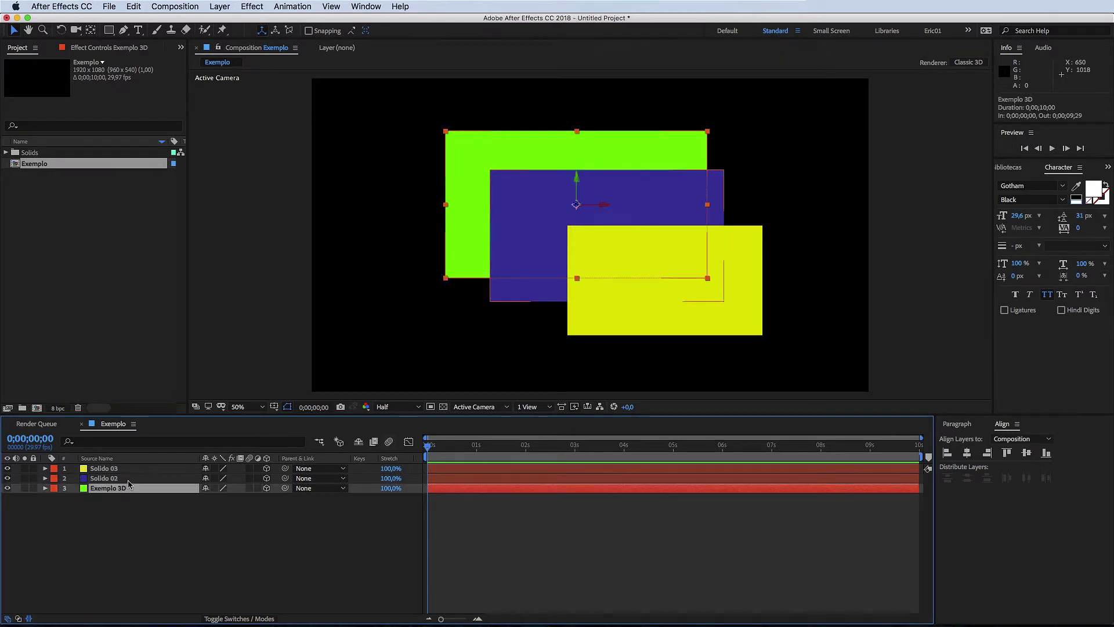
click(128, 468)
click(127, 476)
click(129, 488)
click(128, 478)
click(127, 470)
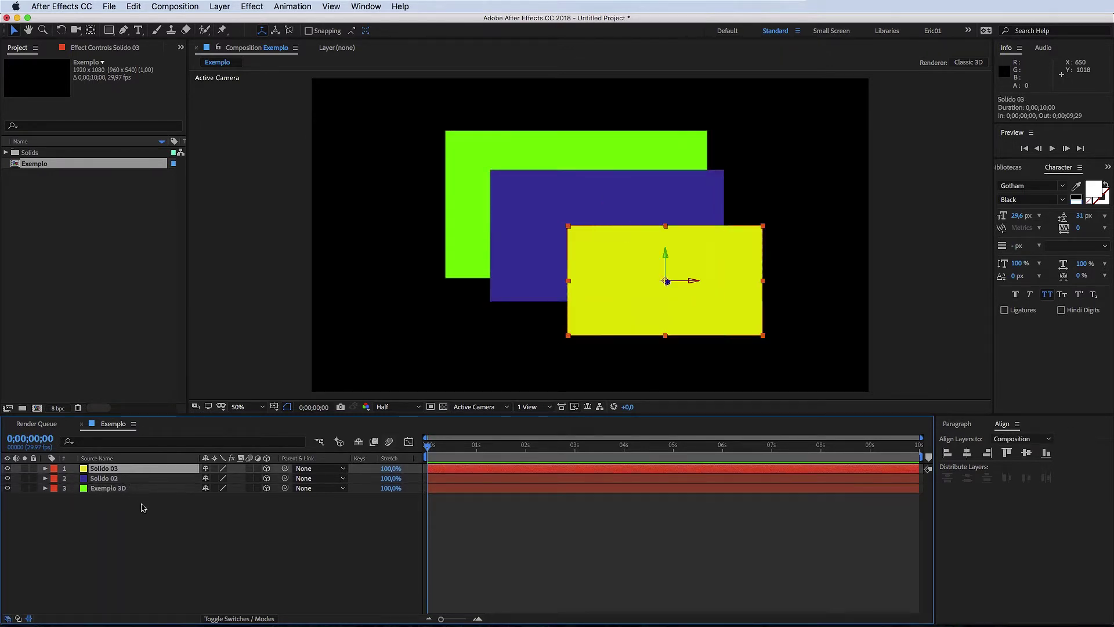
click(148, 516)
Reveal the Position property of the Exemplo 3D, Solido 02 and Solido 03 layers.
click(131, 490)
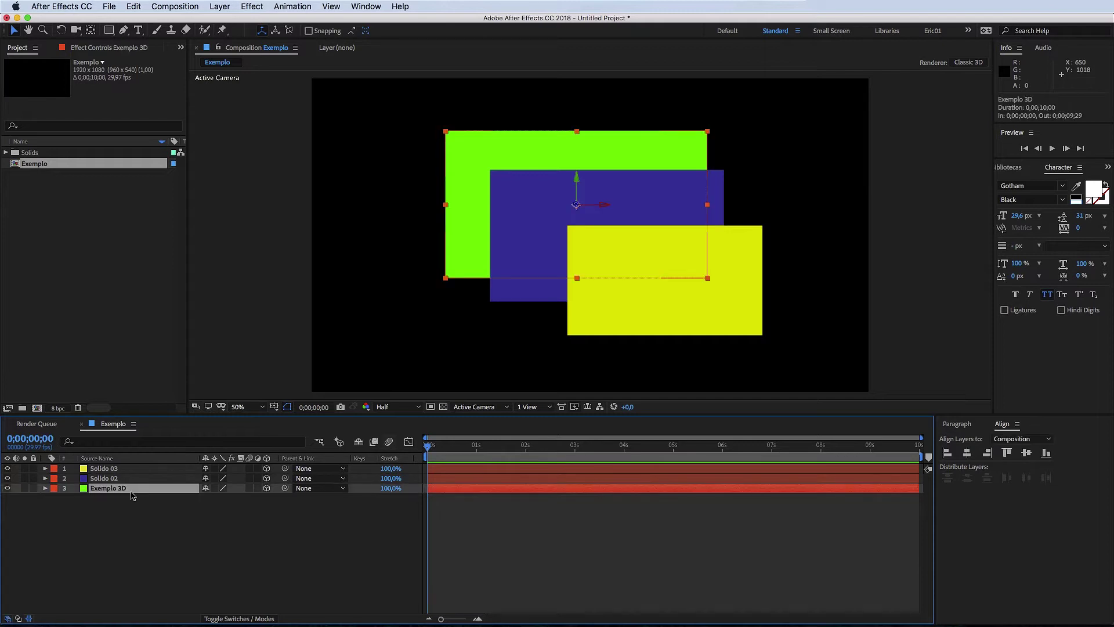
key(p)
click(147, 479)
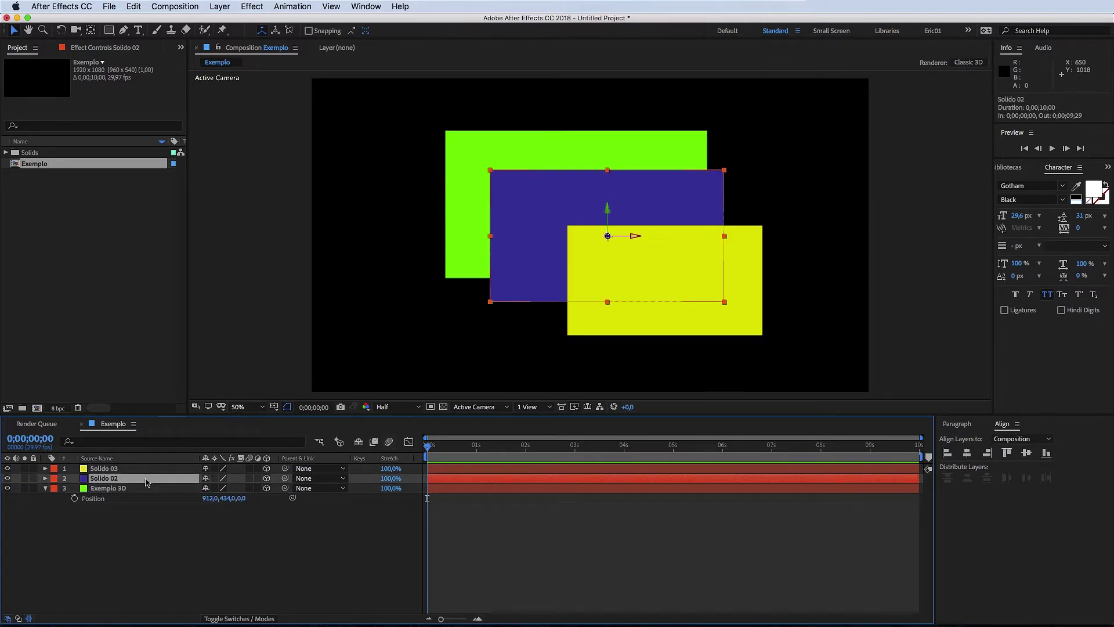
key(p)
click(139, 468)
key(p)
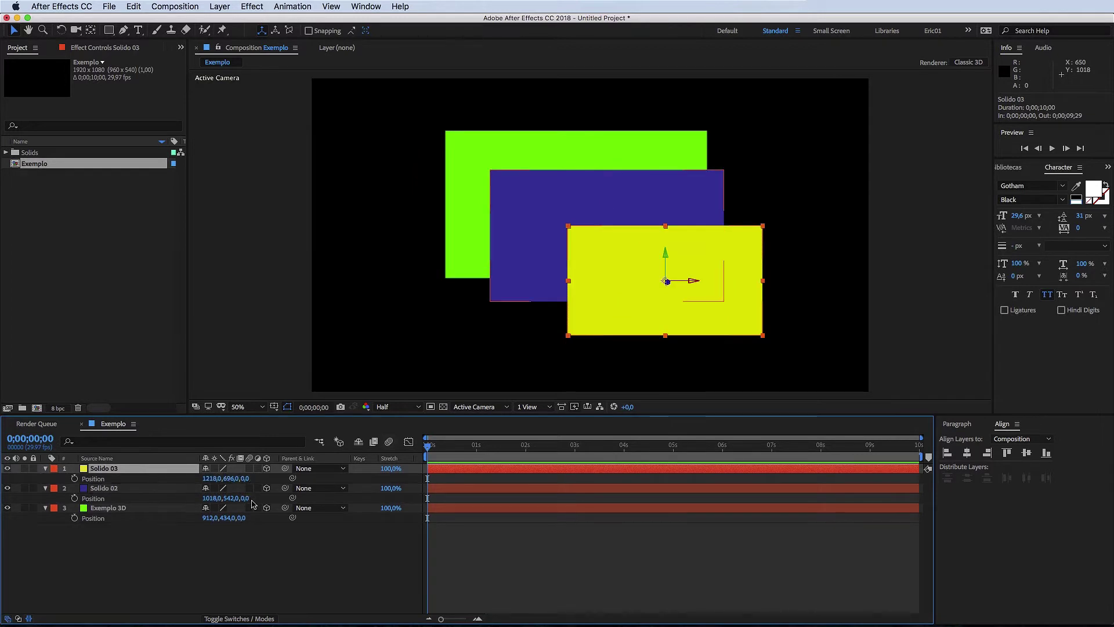
Push the green solid back in depth by setting the Exemplo 3D layer's Z position to 120.
click(249, 526)
drag(228, 517, 336, 510)
click(345, 534)
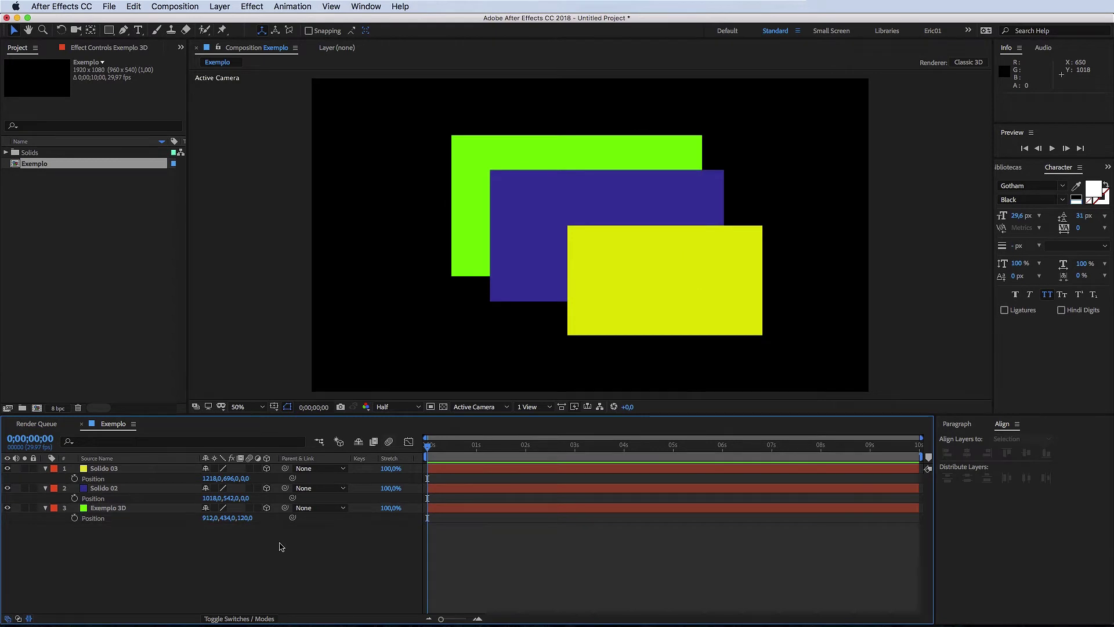
Split the composition into two horizontal views, with Top beside Active Camera, and select solids in the Top view to examine their depth.
click(535, 407)
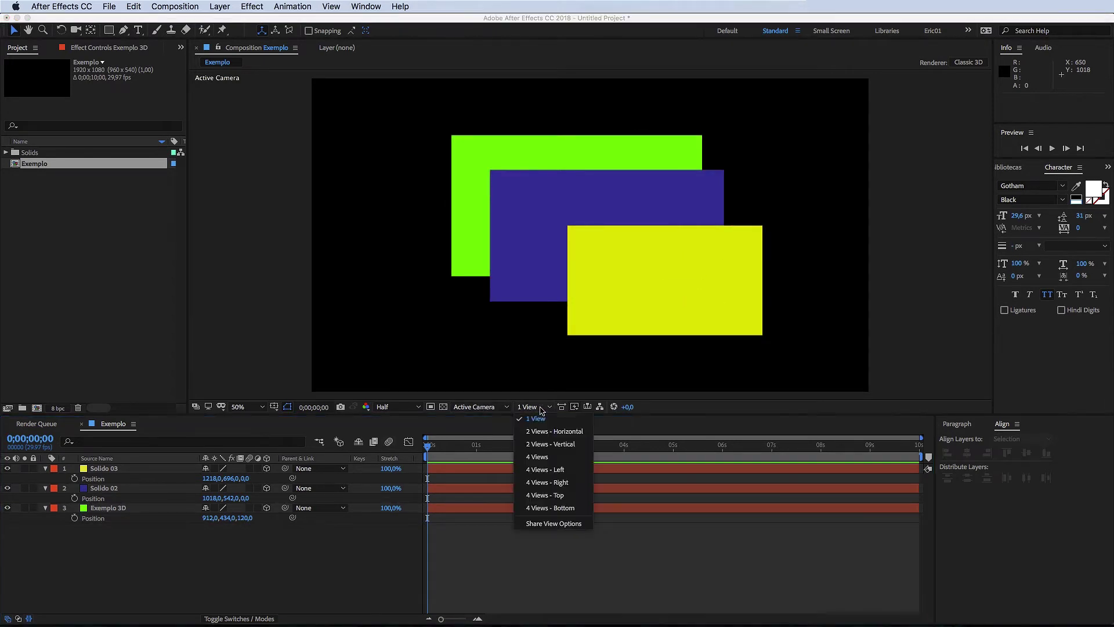
click(566, 432)
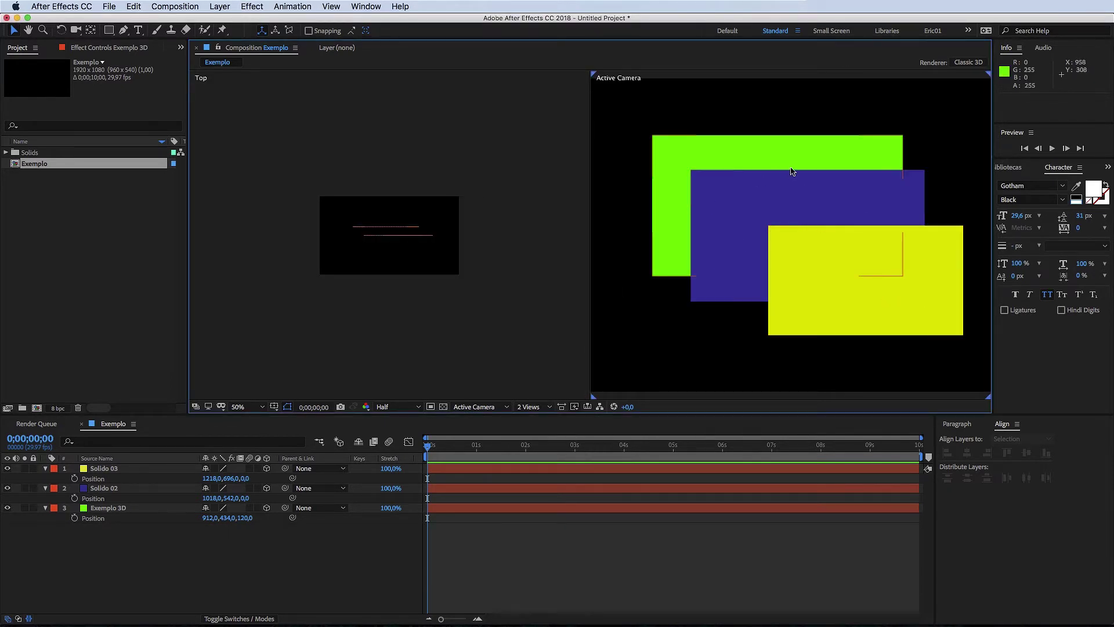
scroll(450, 192, up, 2)
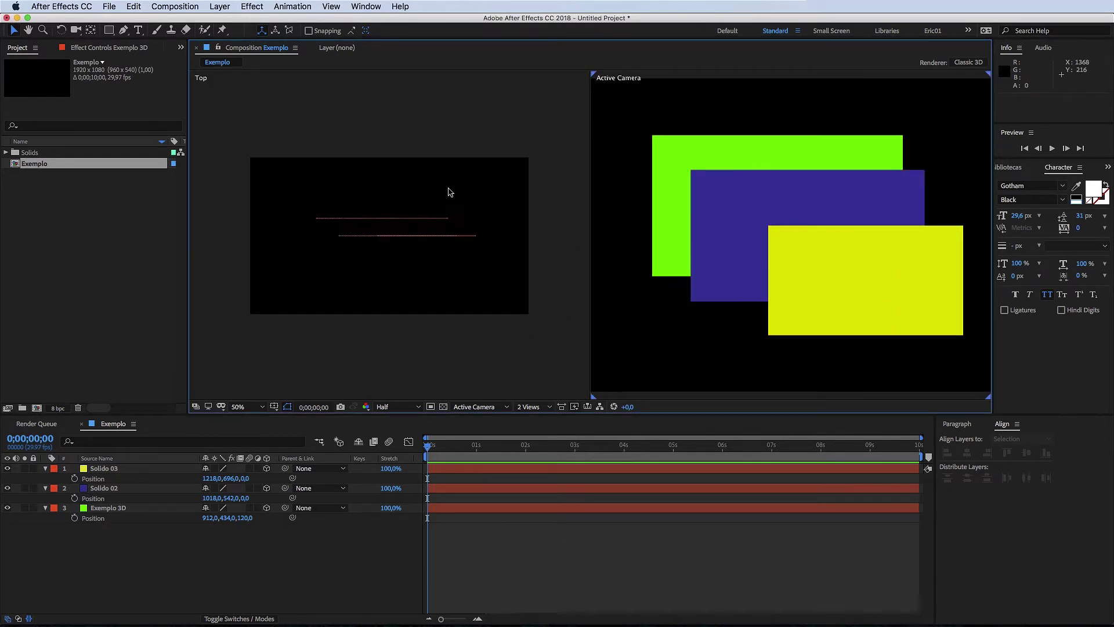
click(479, 323)
click(471, 408)
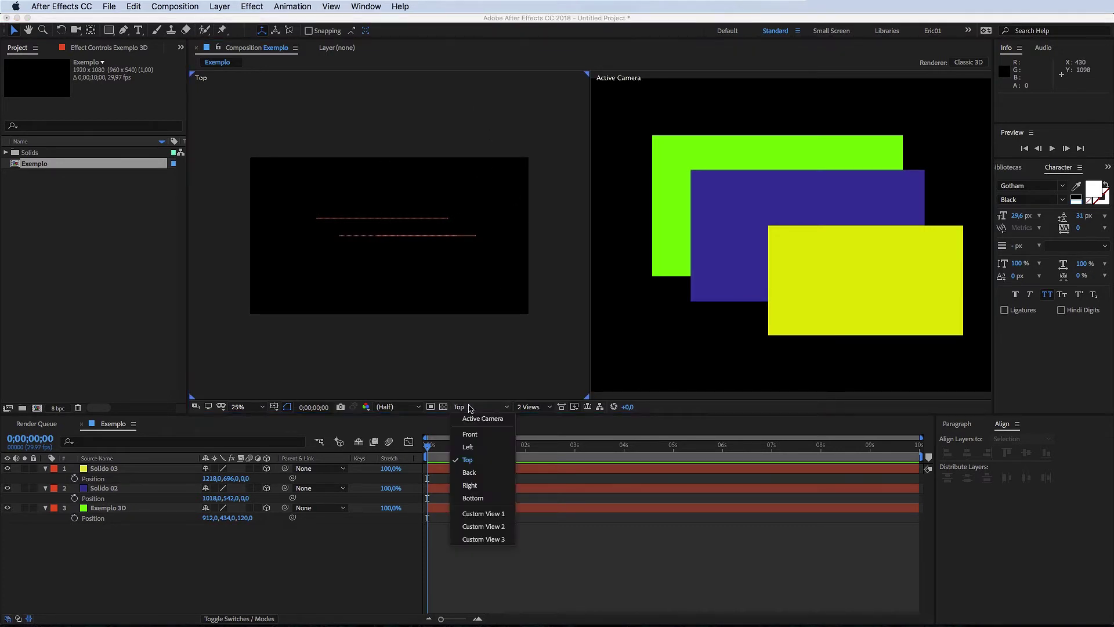
click(482, 462)
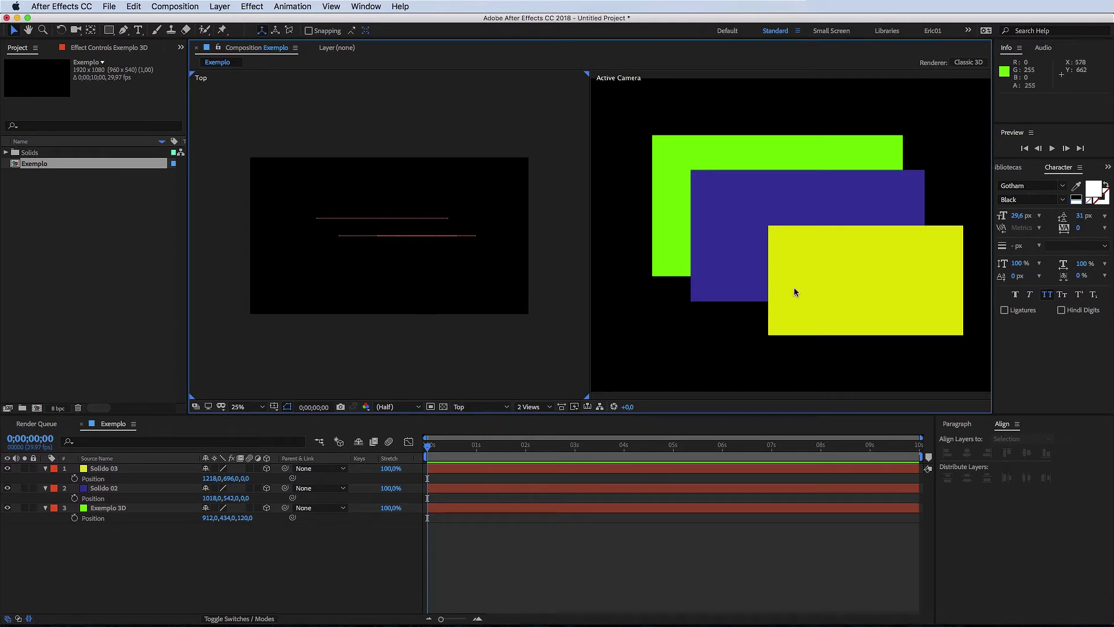
click(395, 219)
click(465, 237)
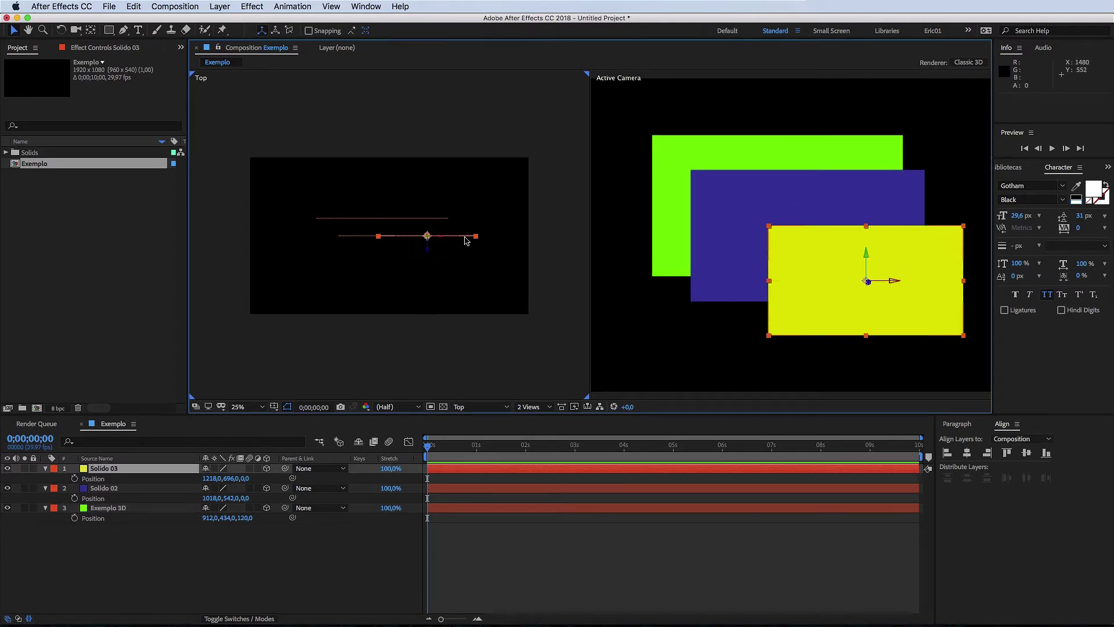
Switch the Top view to the angled Custom View 1.
click(471, 408)
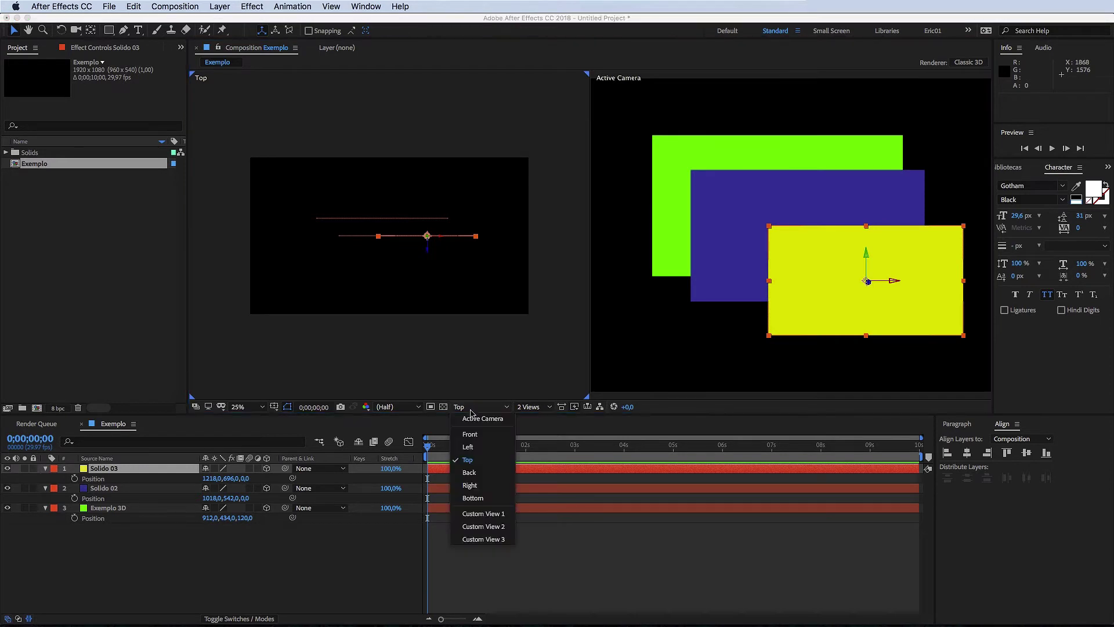
click(505, 514)
scroll(347, 231, up, 4)
scroll(346, 231, down, 2)
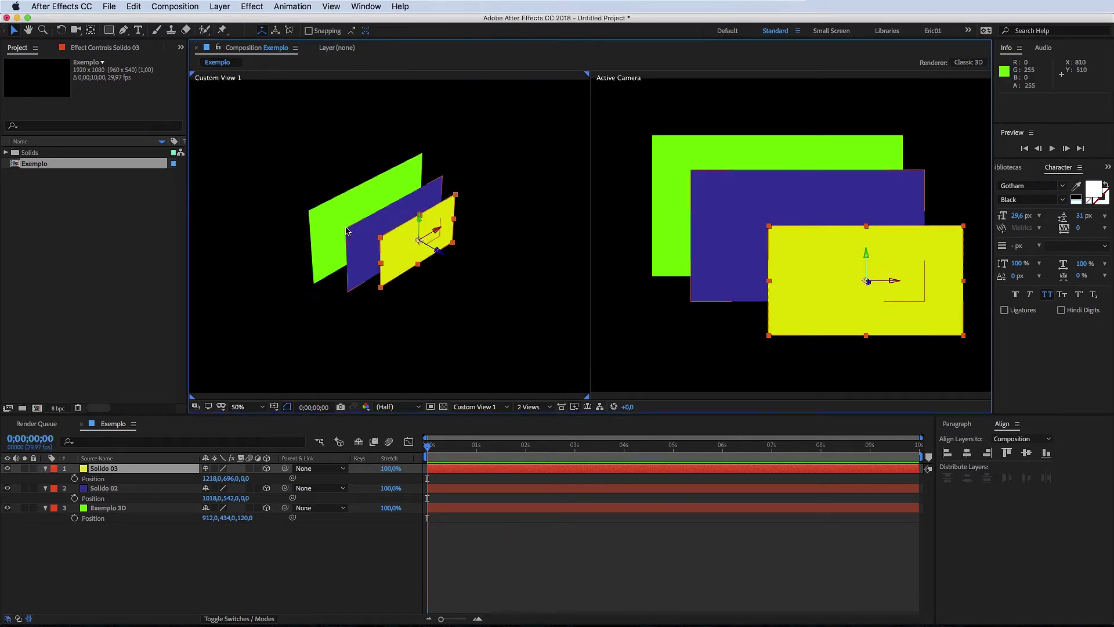
Select the green, blue and yellow solids in turn in Custom View 1 to examine their spacing in depth.
click(347, 231)
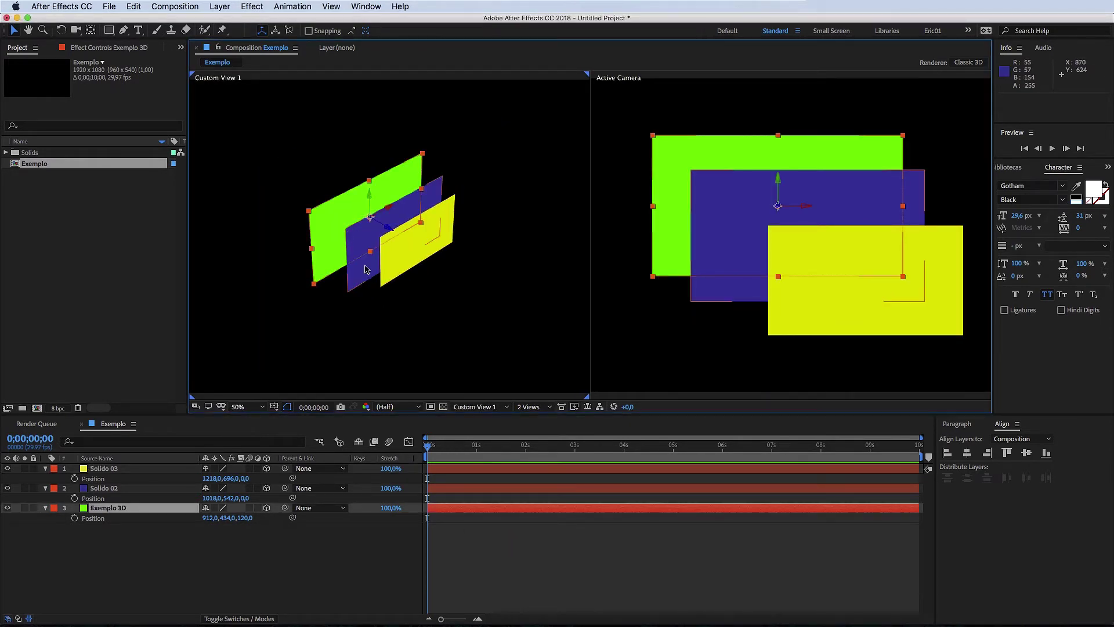
click(365, 269)
click(445, 243)
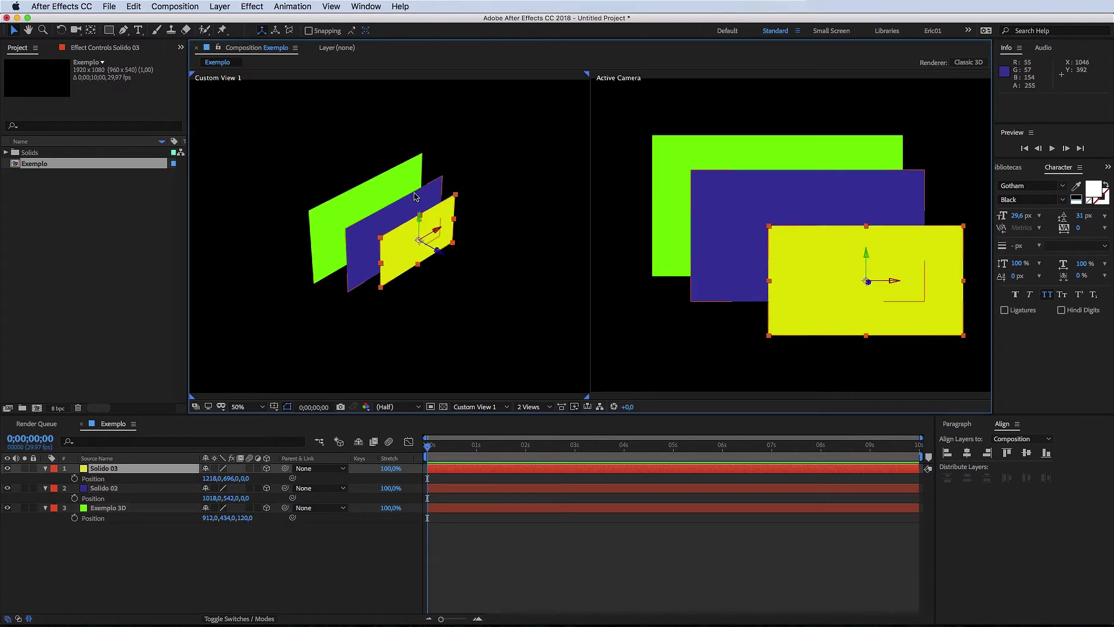
key(super+Down)
key(super+Down)
key(super+Up)
key(super+Up)
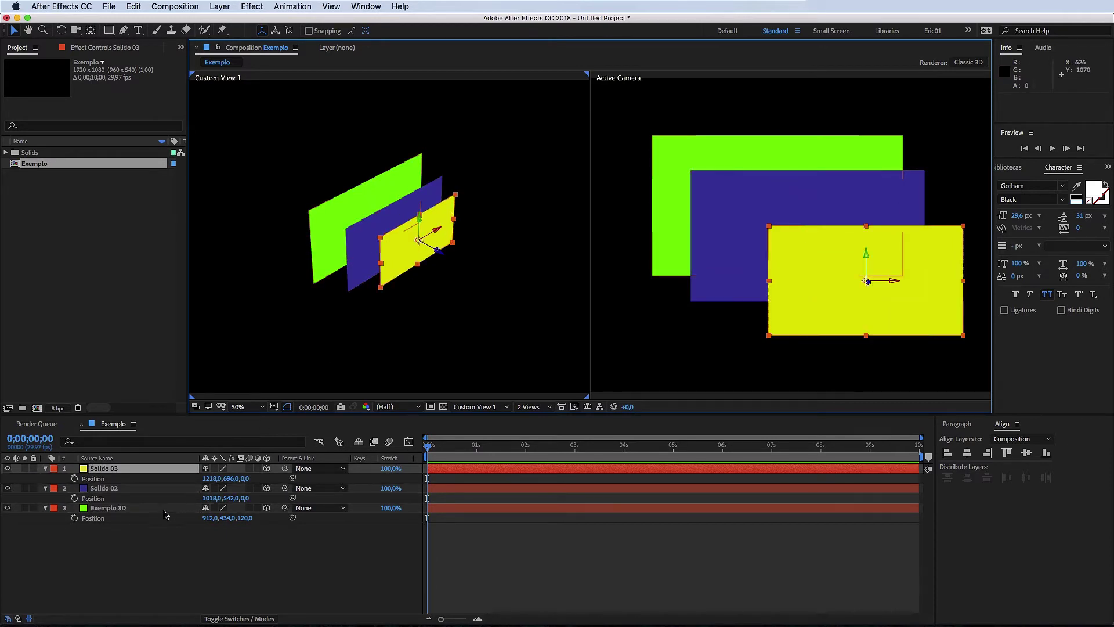
Set the Z positions to 167 for Exemplo 3D, -81 for Solido 02 and -205 for Solido 03, and return to a single view.
click(166, 514)
drag(249, 517, 295, 514)
click(531, 407)
click(543, 421)
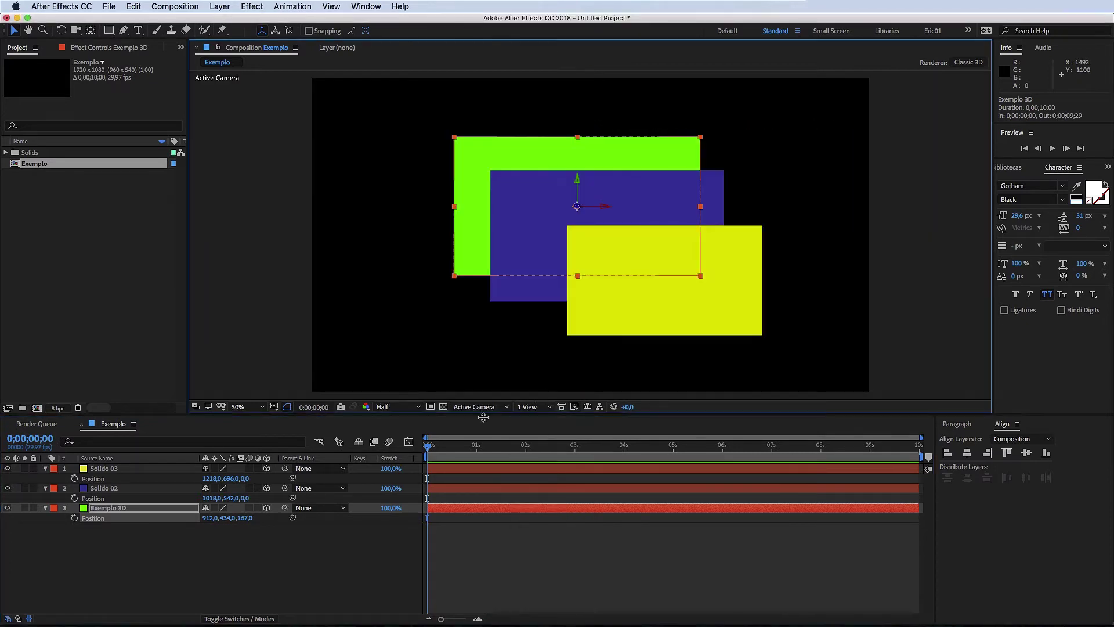
click(512, 551)
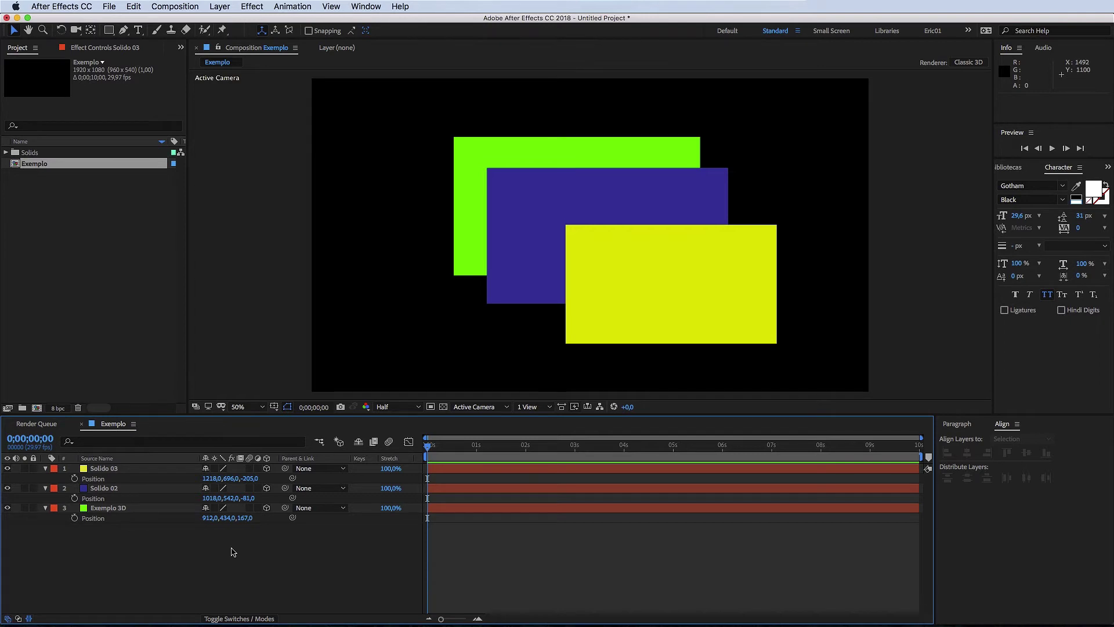
Create a two-node camera named Camera 1 with the 50mm preset.
click(225, 6)
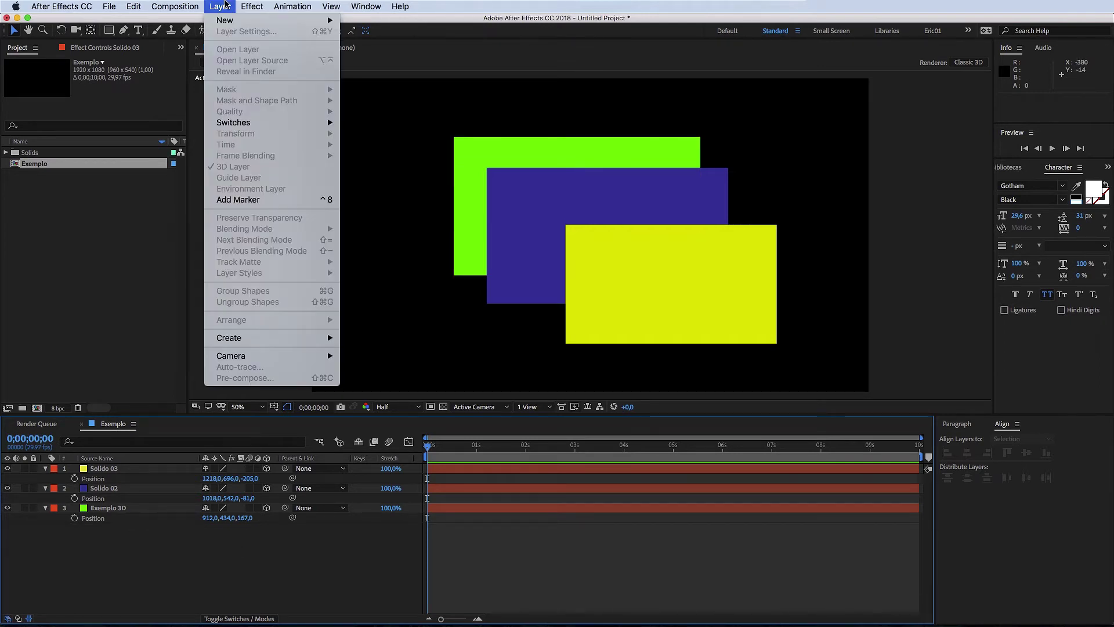
mouse_move(235, 20)
click(382, 57)
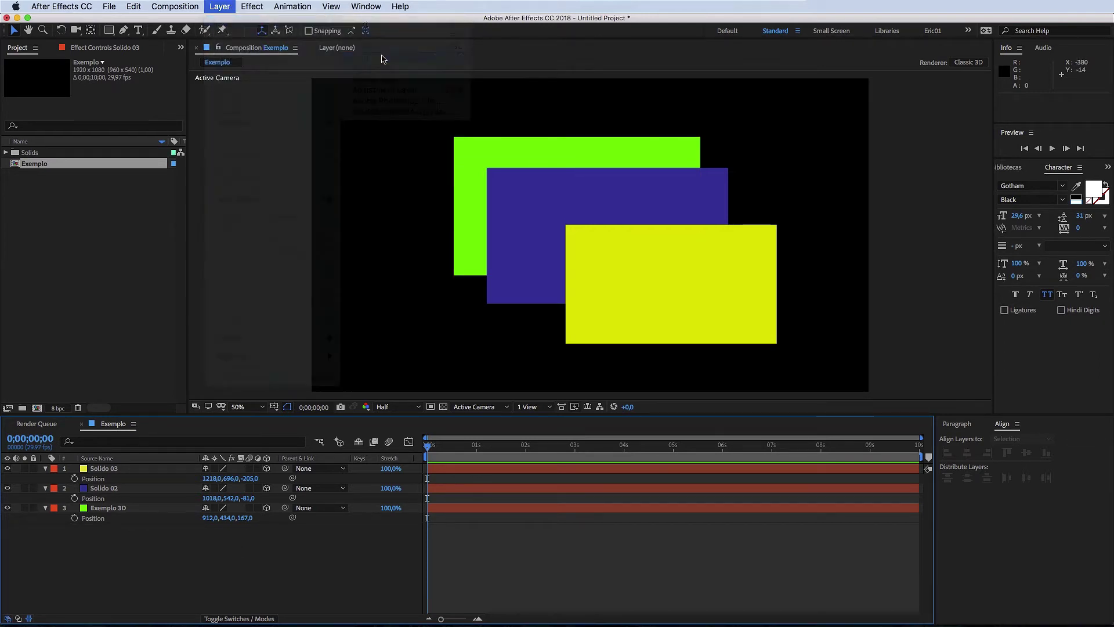
drag(262, 74, 429, 120)
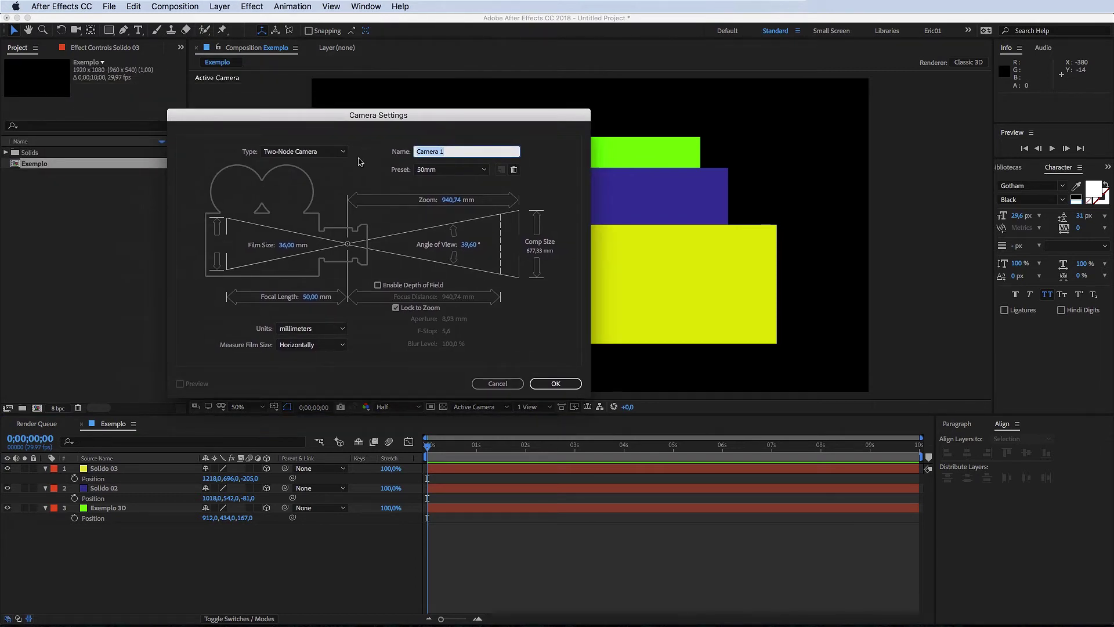
drag(356, 116, 406, 115)
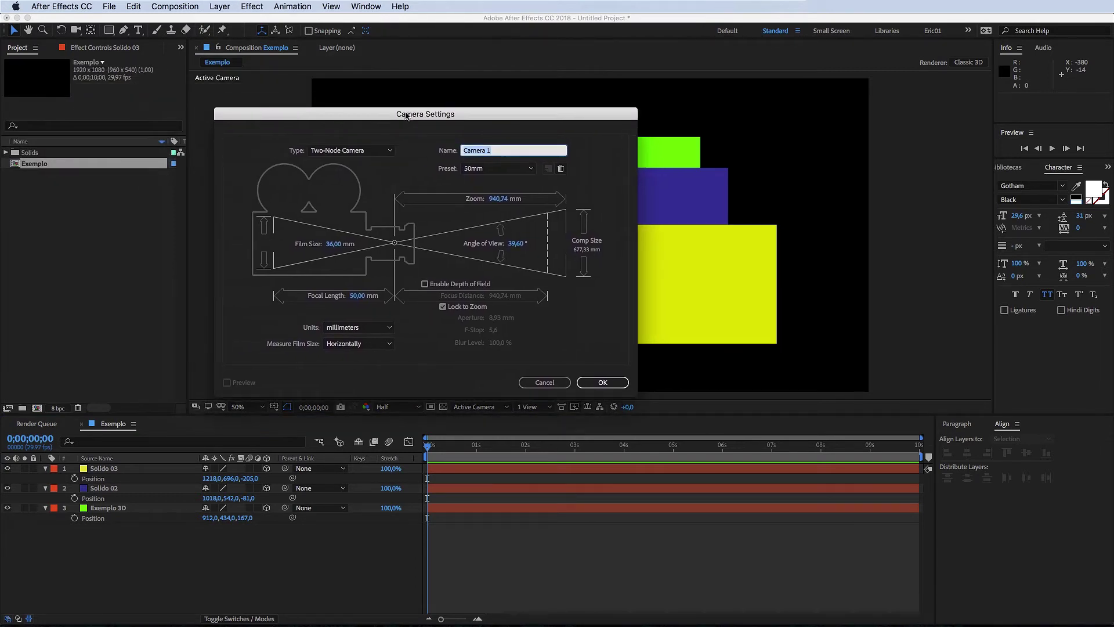
click(520, 168)
click(499, 260)
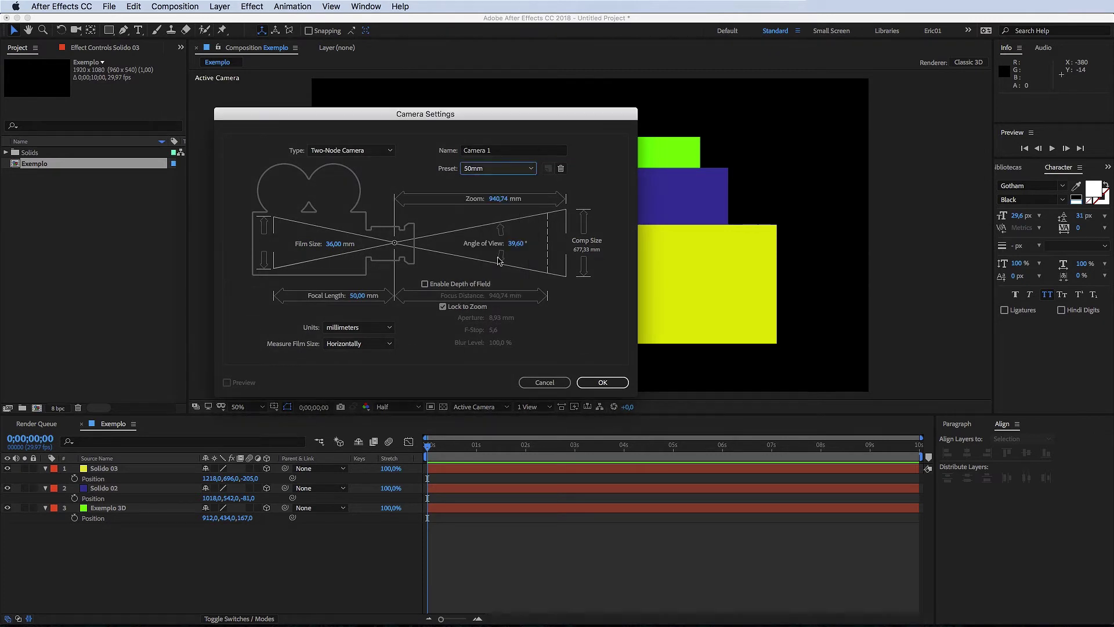
click(599, 383)
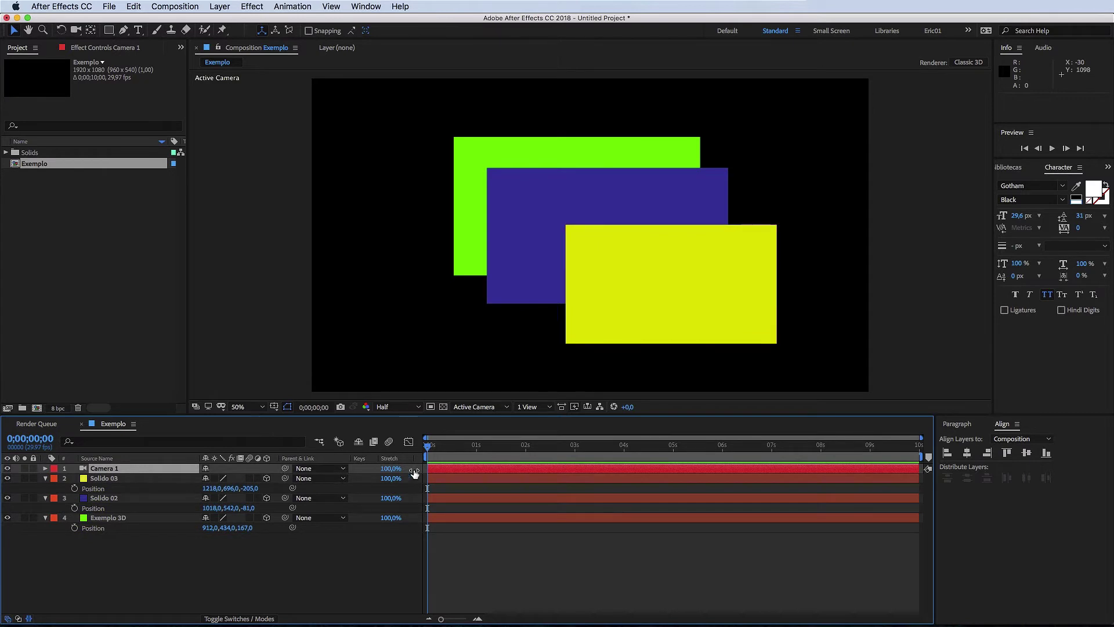
Expand Camera 1's Transform properties, try increasing the camera's X position, and undo that change.
click(45, 469)
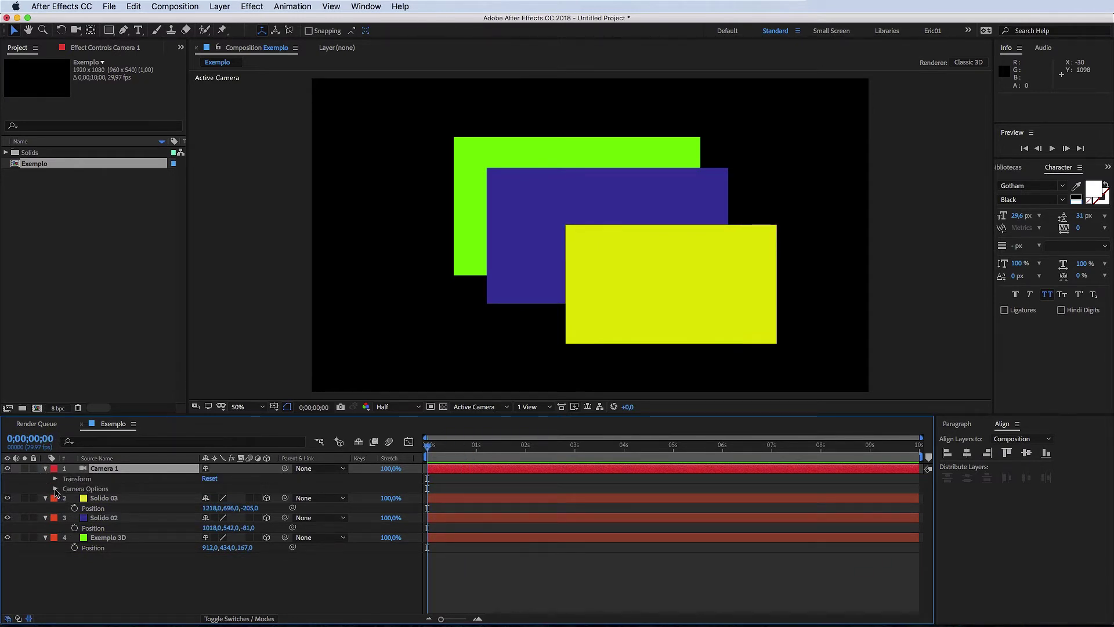
click(54, 479)
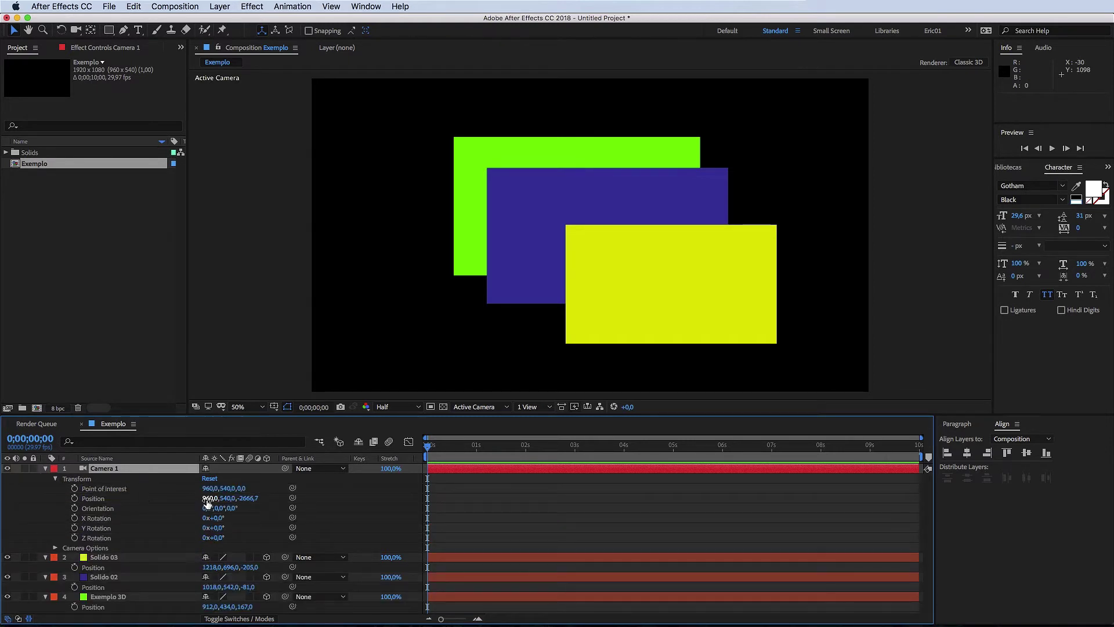
drag(207, 497, 603, 511)
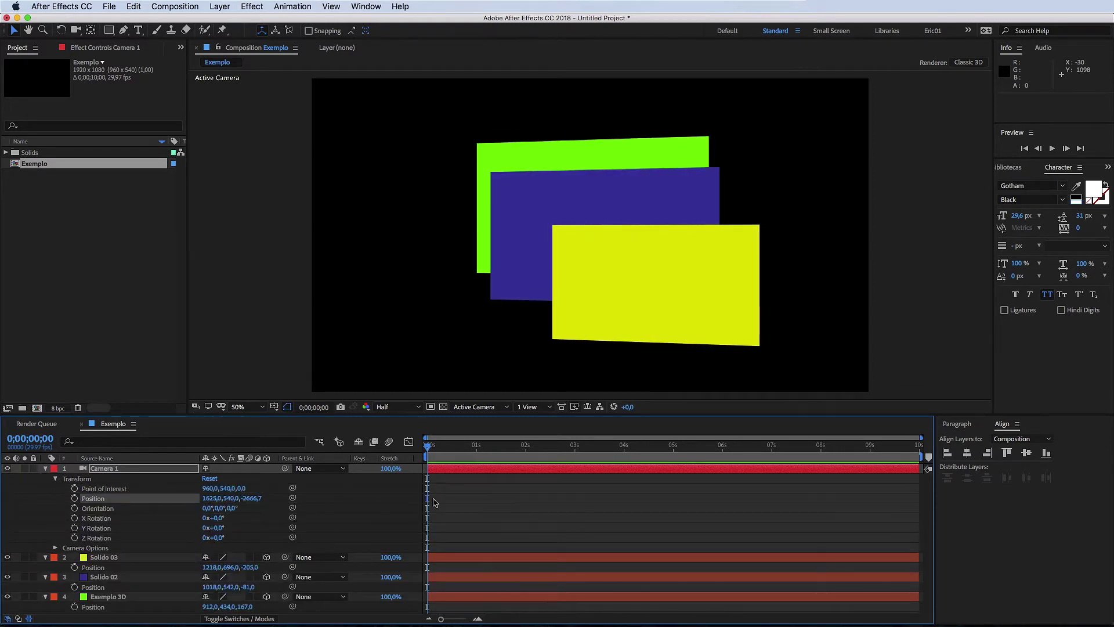
key(super+z)
click(487, 511)
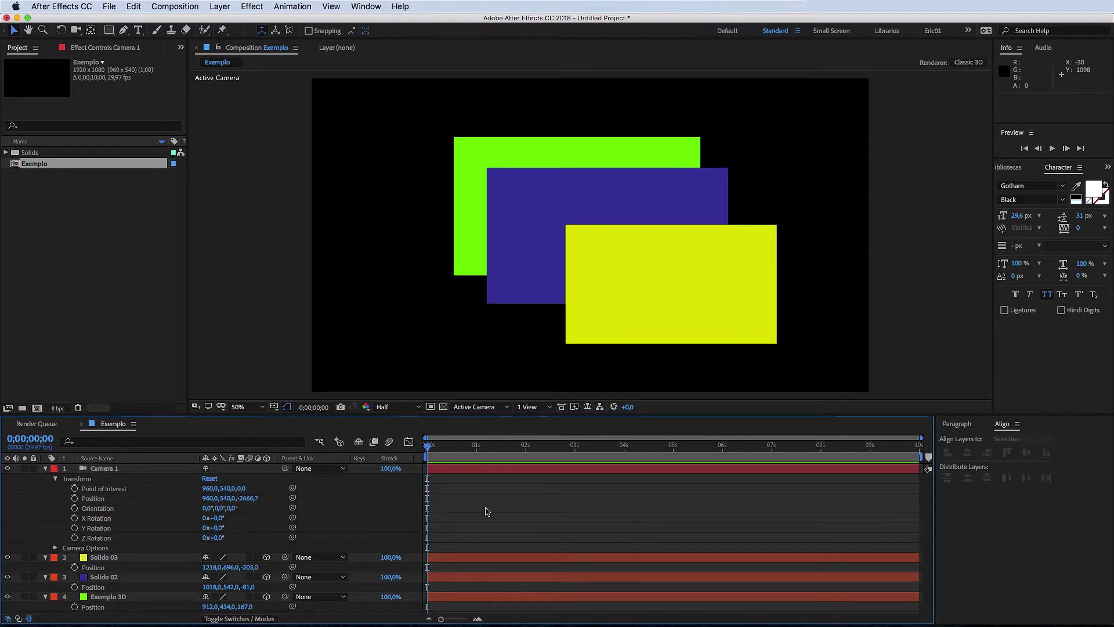
Switch to two views, set the one beside Active Camera to Top, and select Camera 1 so its whole frustum fits.
click(528, 407)
click(547, 438)
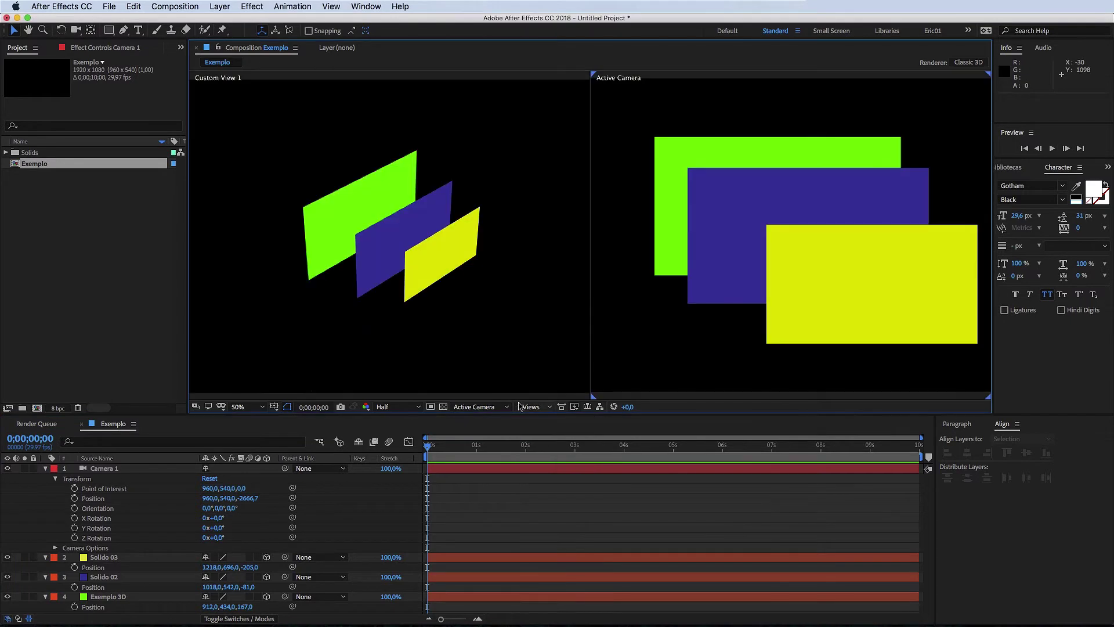
click(488, 381)
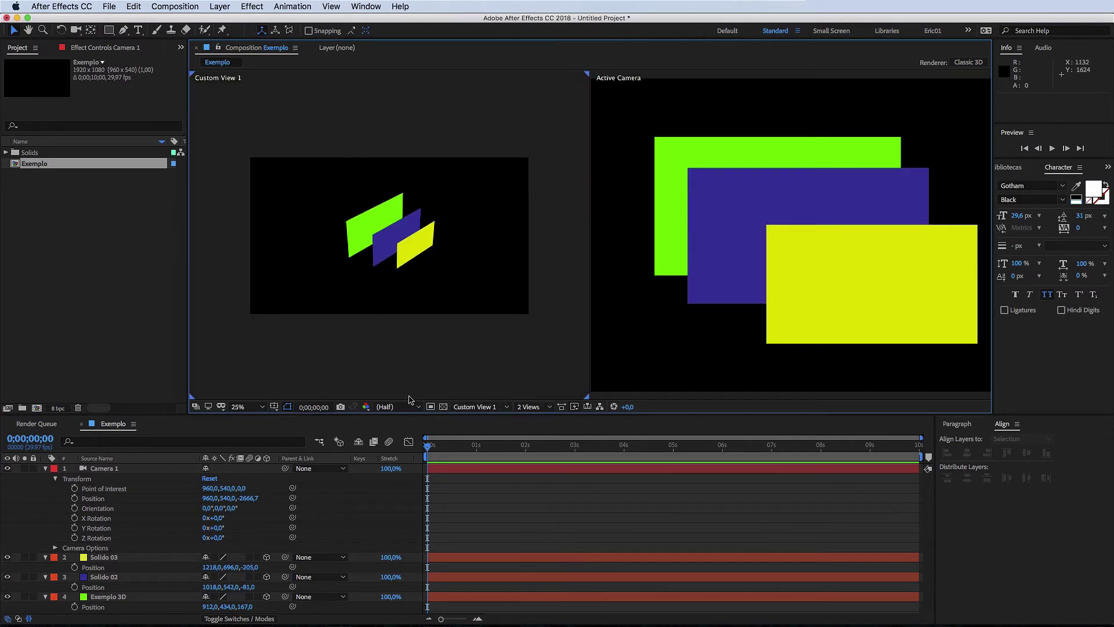
click(392, 407)
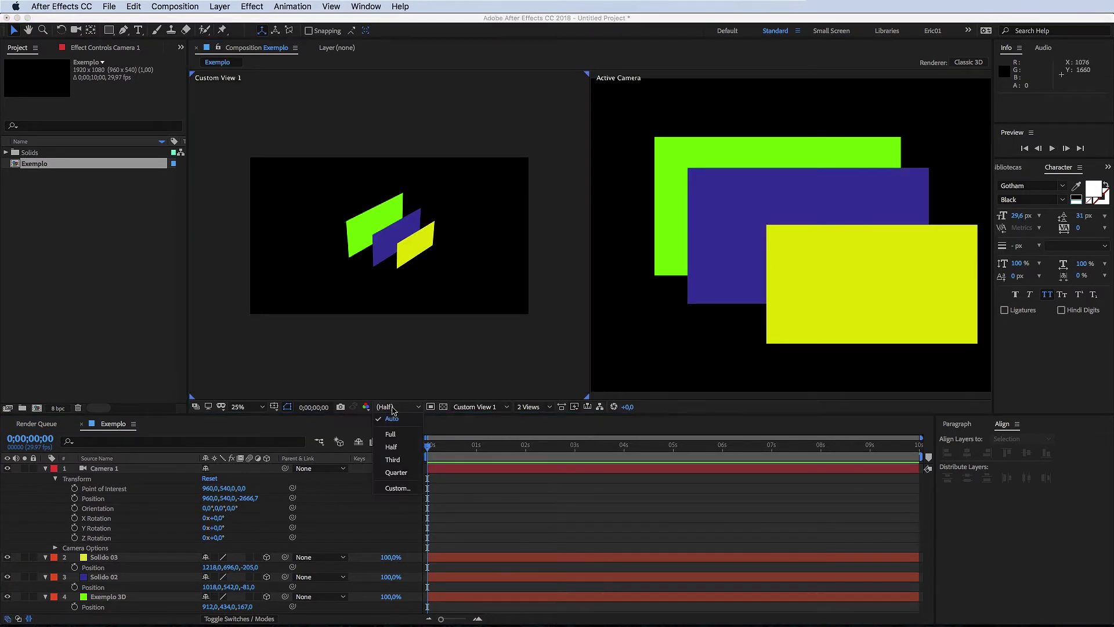
click(496, 408)
click(483, 481)
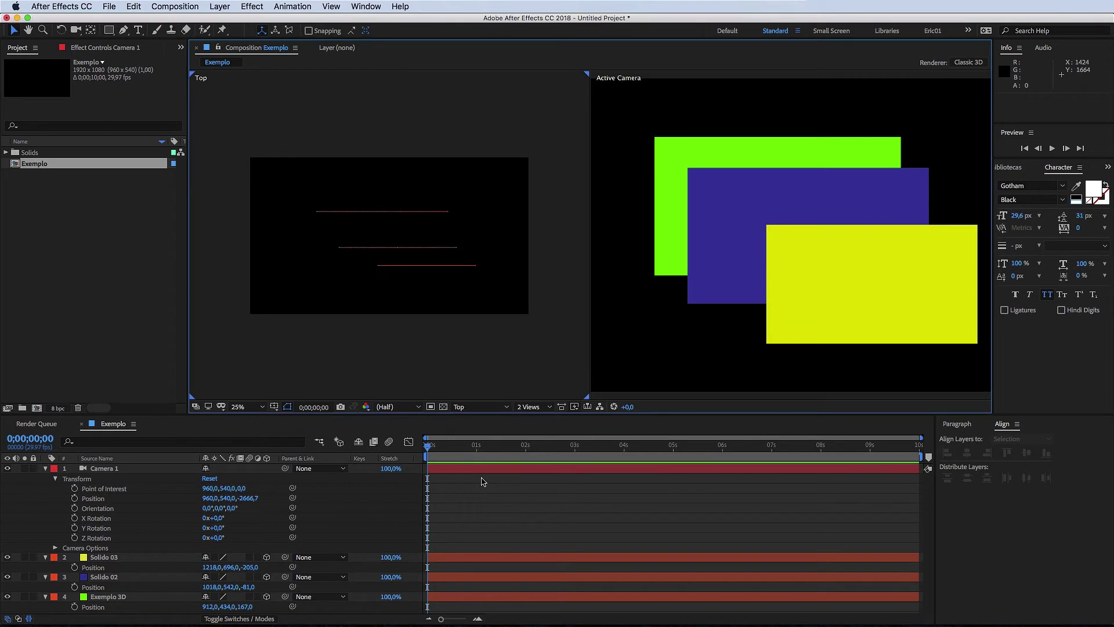
click(142, 468)
scroll(385, 235, down, 1)
mouse_move(386, 235)
mouse_down()
mouse_move(398, 182)
mouse_move(393, 219)
mouse_up()
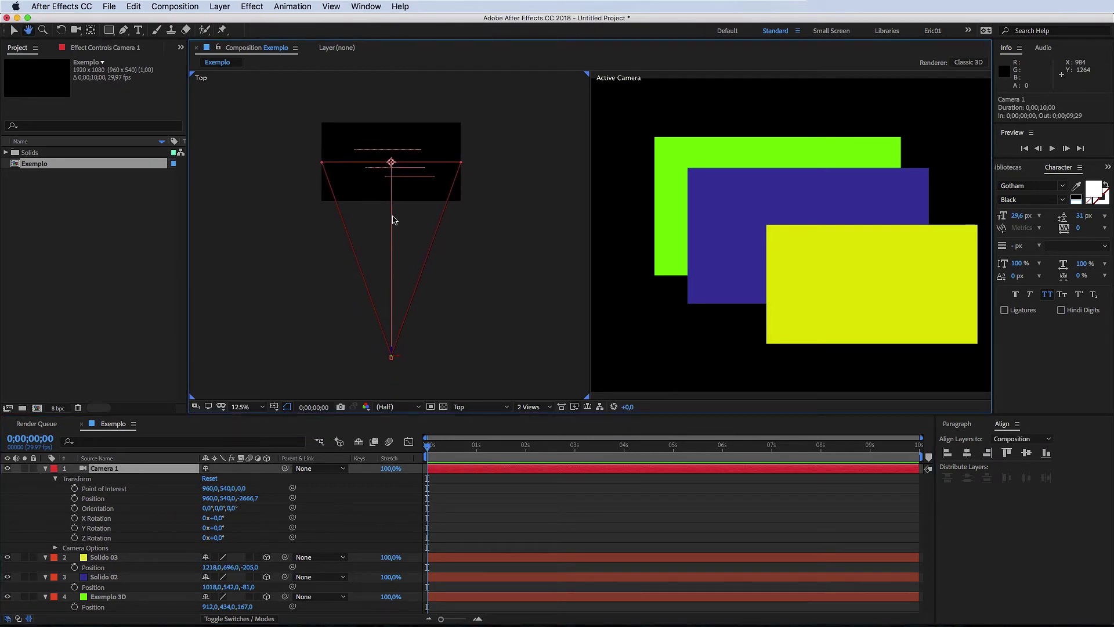
key(v)
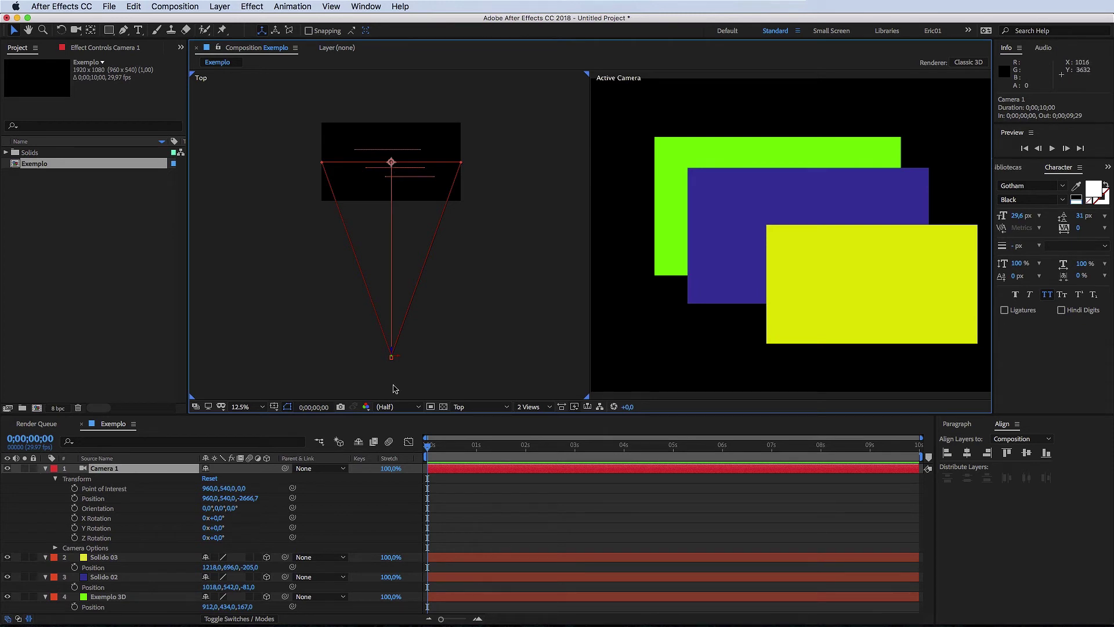
Set Camera 1's X position to 785, try a further X change, and undo that second change.
click(486, 502)
click(116, 472)
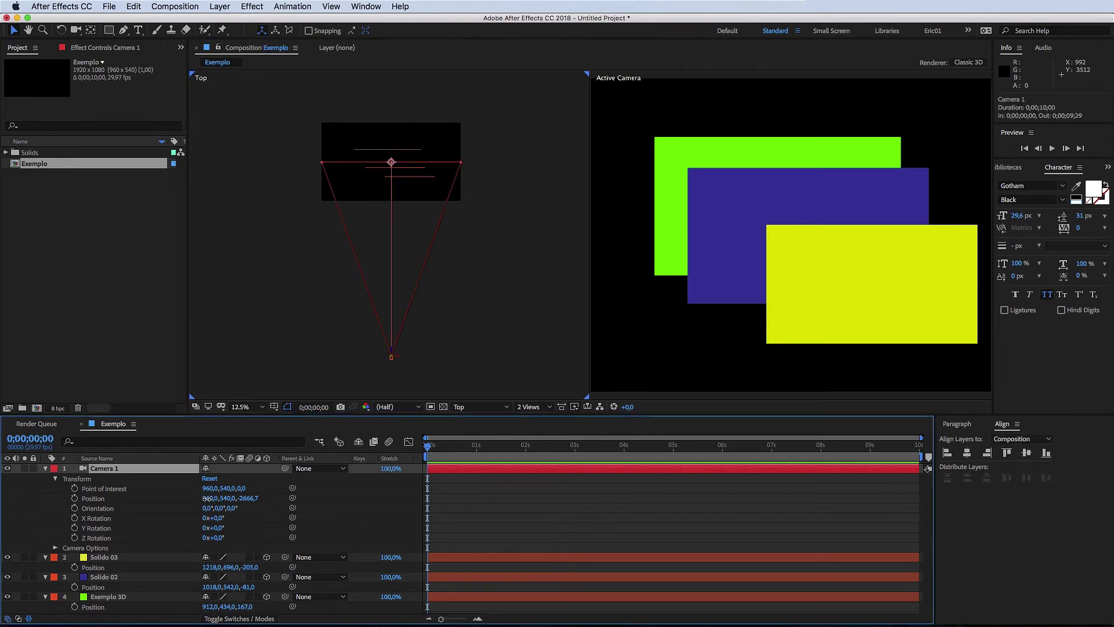
drag(206, 498, 725, 473)
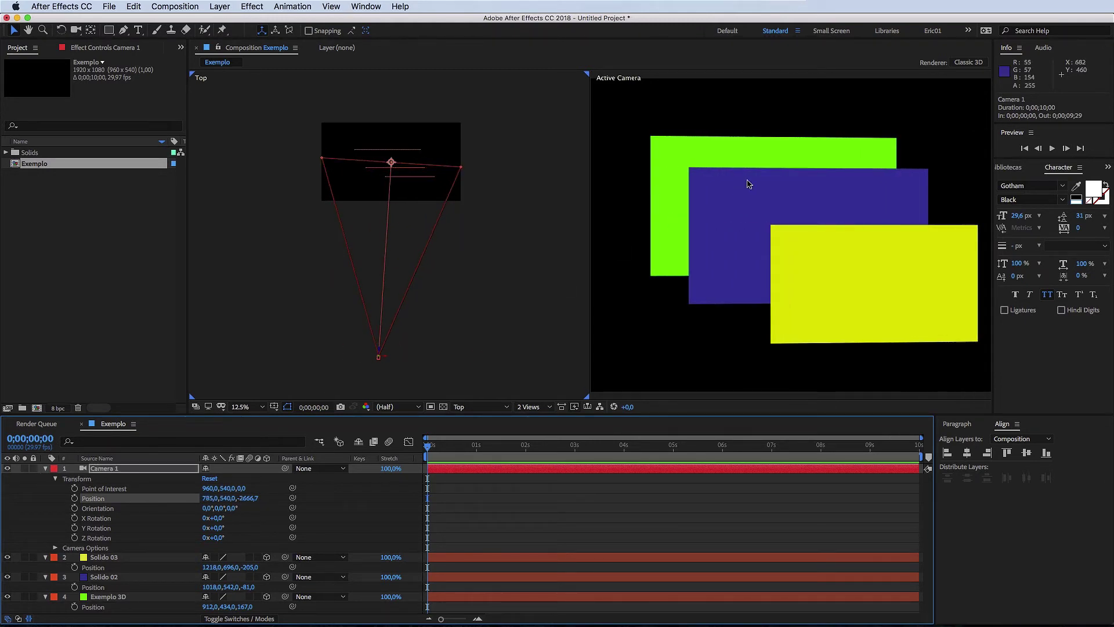
drag(208, 502, 551, 497)
key(super+z)
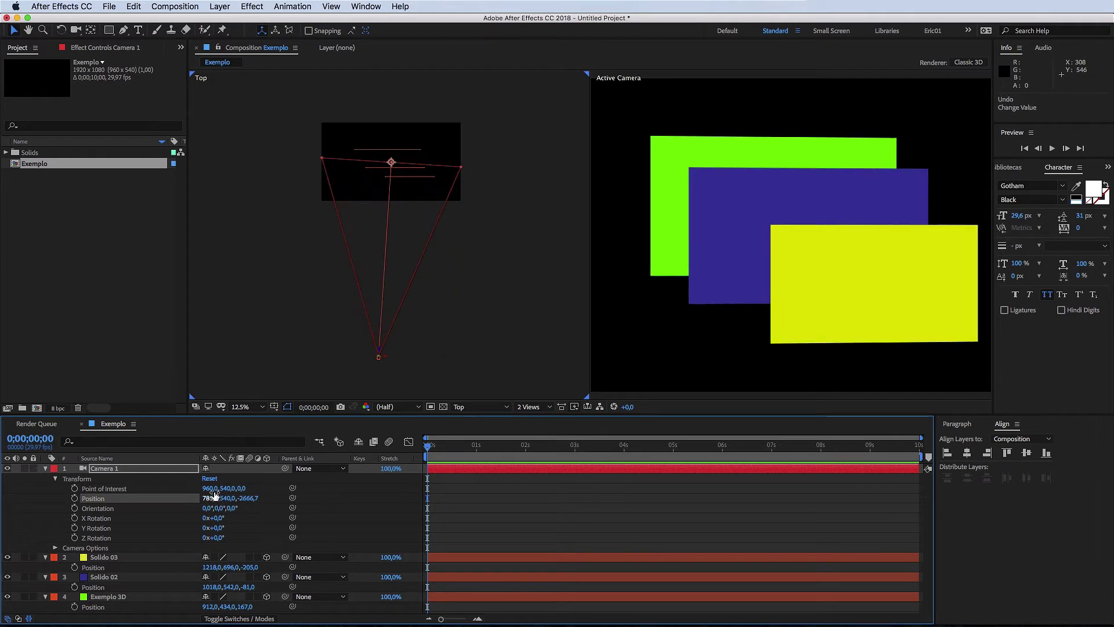
Try changing the Y value of Camera 1's Point of Interest and deselect the camera.
drag(225, 488, 524, 537)
click(517, 517)
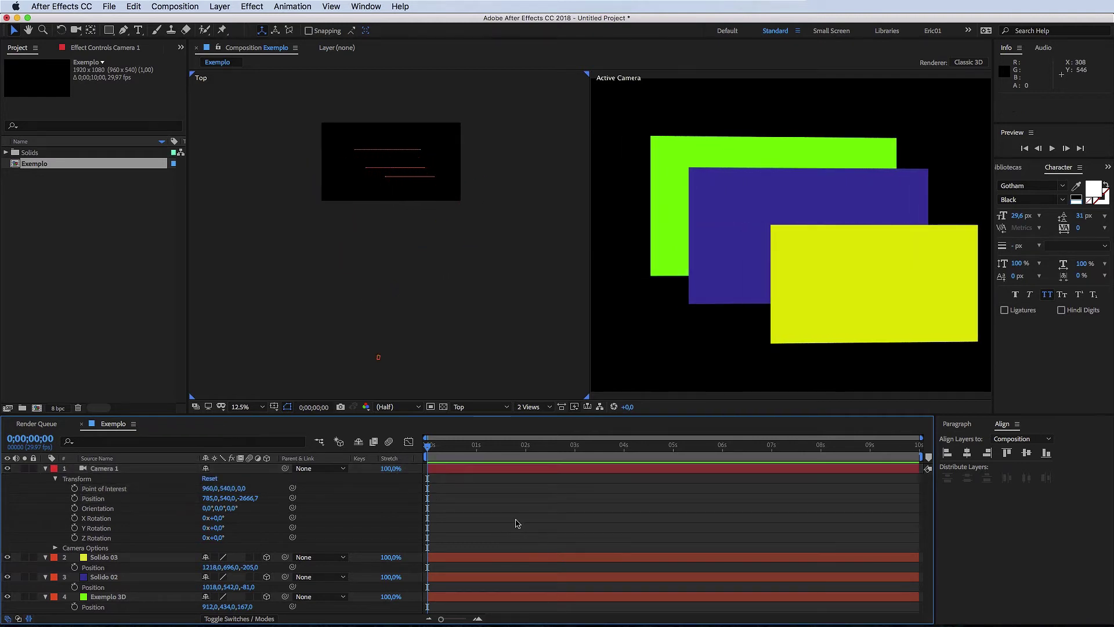
key(space)
key(space)
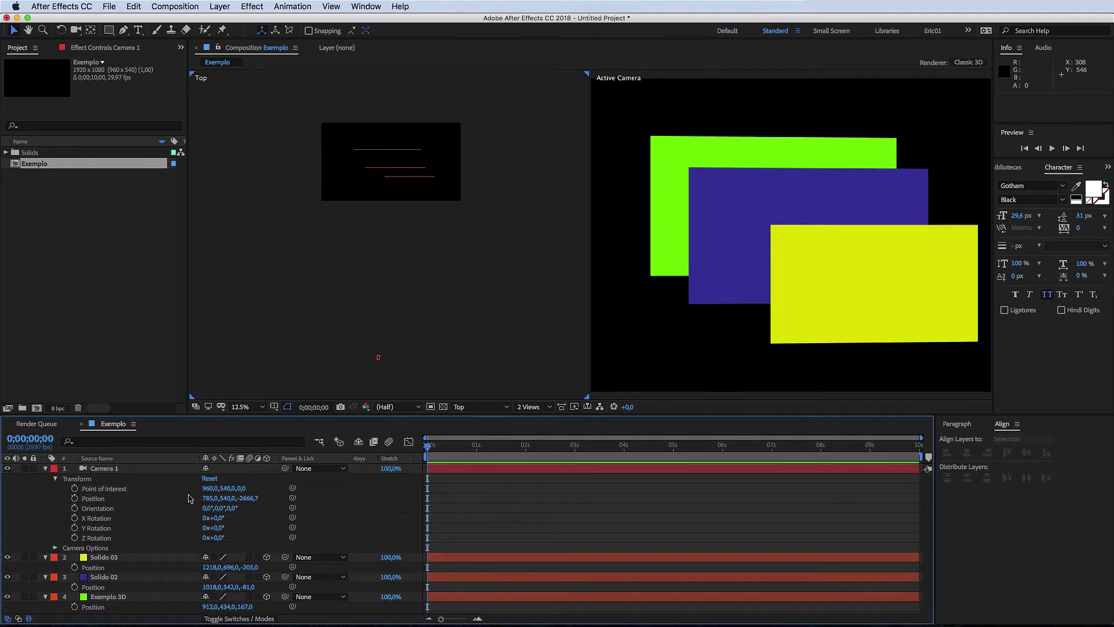
Start keyframing Camera 1's Point of Interest and Position, try moving only the Point of Interest in X at 0;00;03;12, and undo that move.
click(75, 488)
click(74, 499)
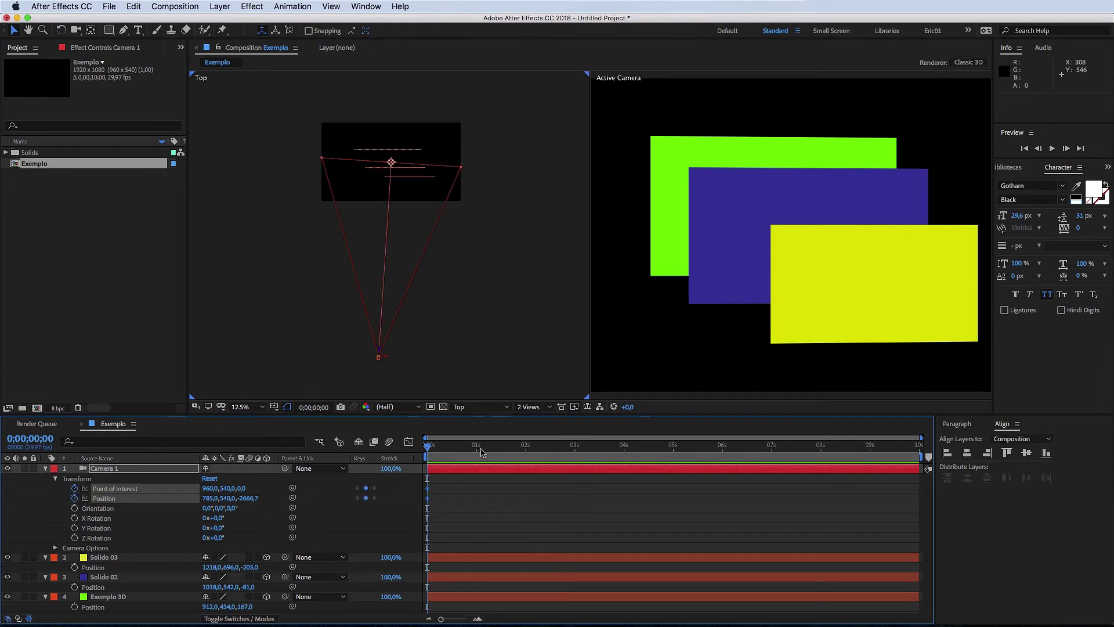
drag(481, 451, 594, 447)
drag(210, 491, 99, 489)
click(98, 489)
key(super+z)
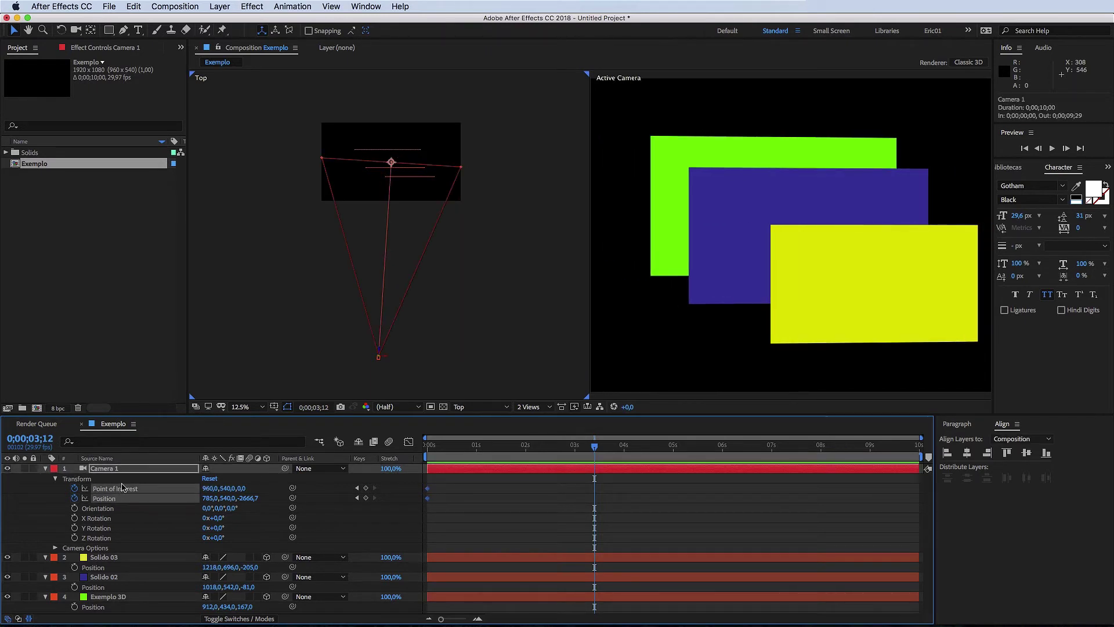
Shift Camera 1's Point of Interest and Position together in X at 0;00;03;12, and return to the start of the composition.
shift+click(104, 498)
drag(216, 500, 538, 518)
drag(444, 459, 539, 458)
key(Home)
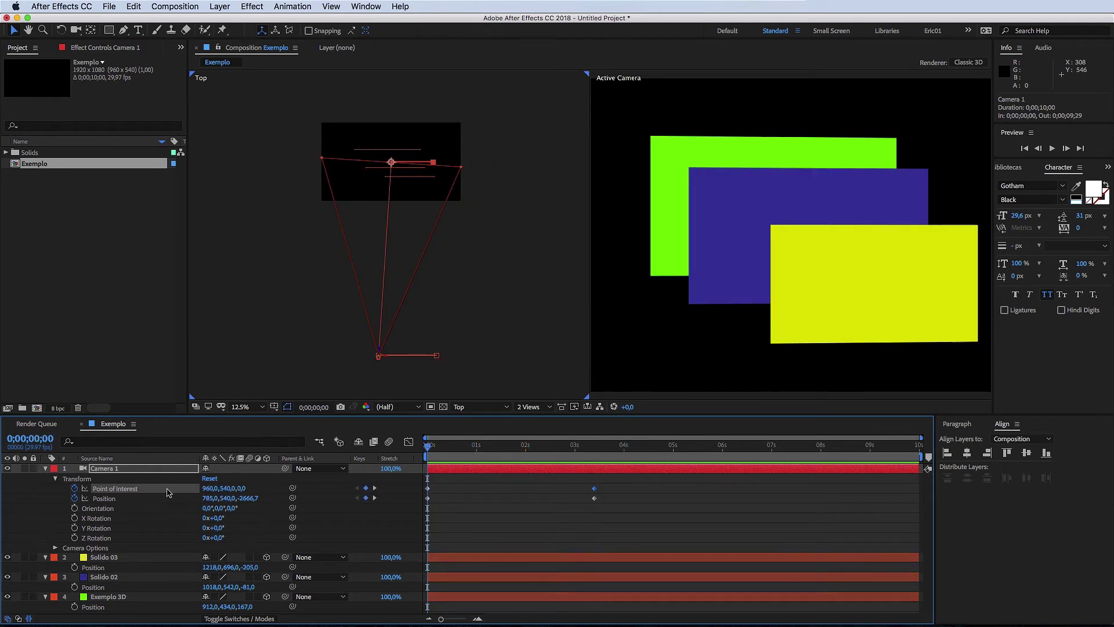
Remove all keyframes from Camera 1's Point of Interest and Position.
click(76, 489)
click(75, 497)
click(389, 510)
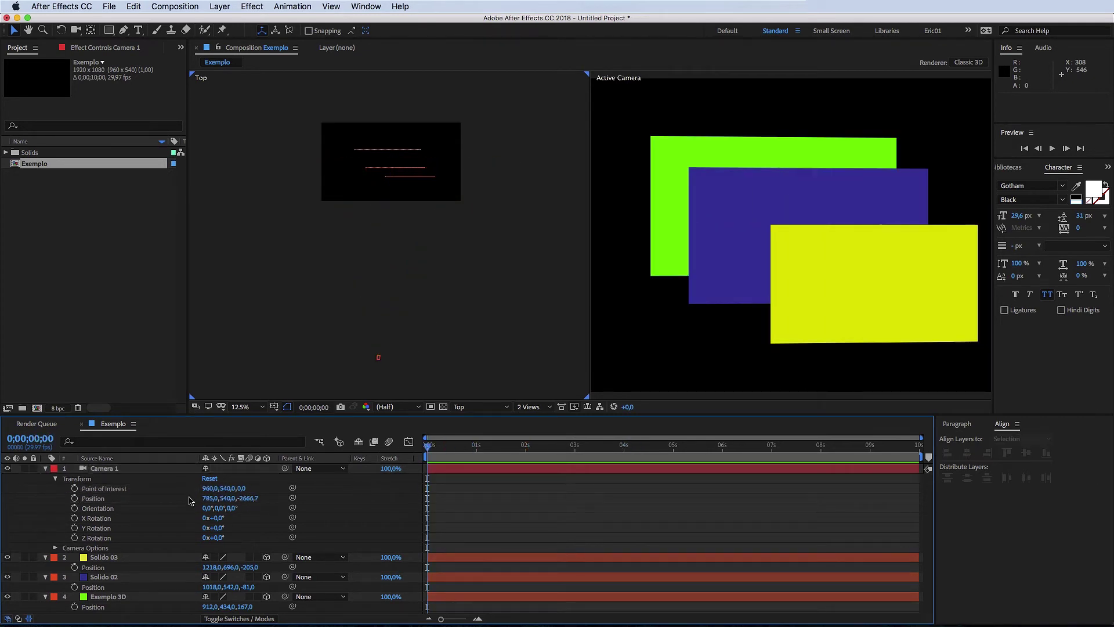
Return Camera 1 to its original position and collapse its properties.
right_click(159, 492)
click(194, 569)
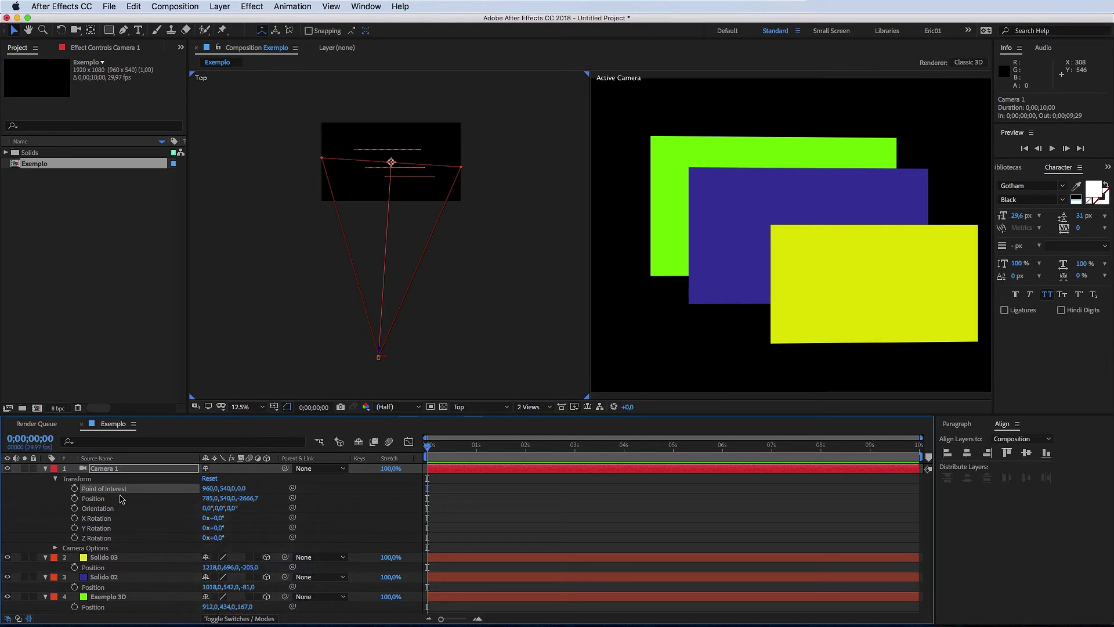
right_click(122, 494)
click(151, 569)
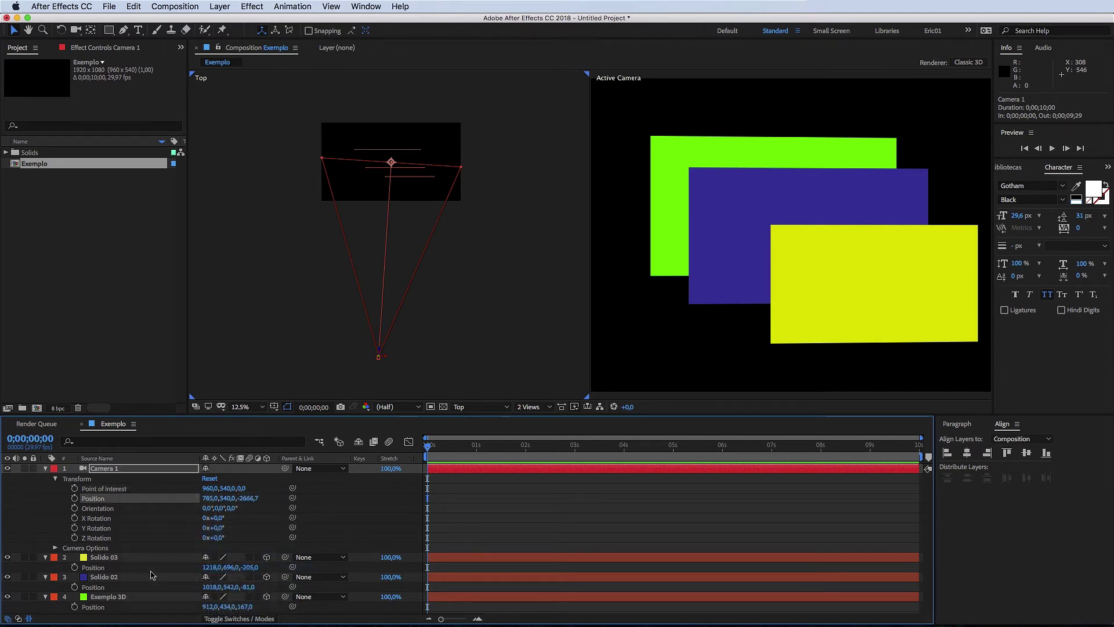
click(520, 537)
click(45, 468)
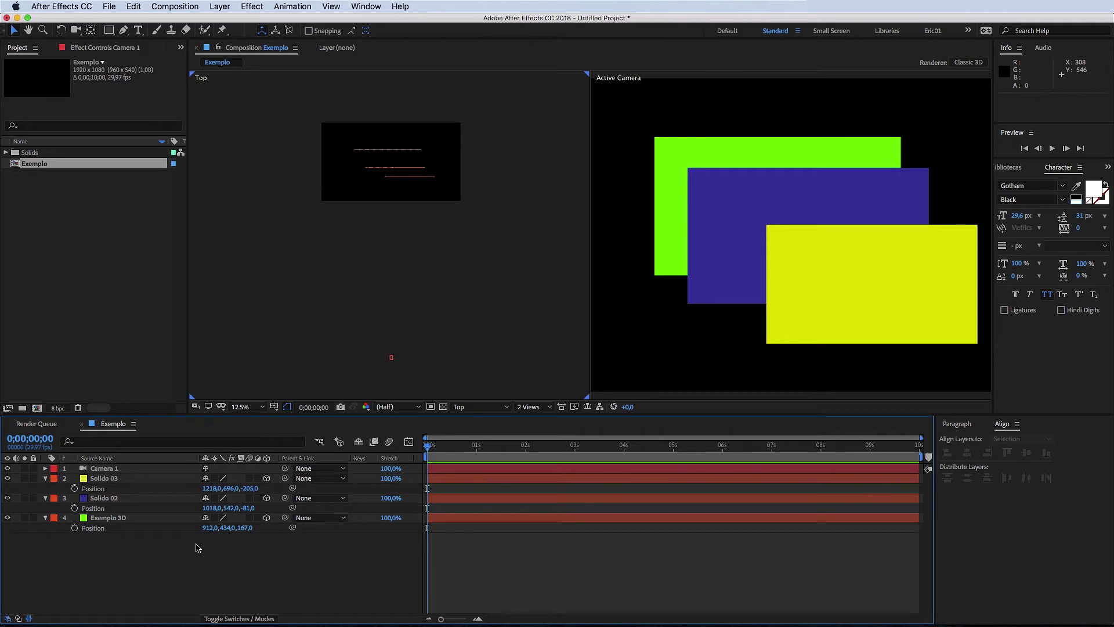
Add a null object, make it a 3D layer, and return the composition to a single view.
key(super+alt+shift+y)
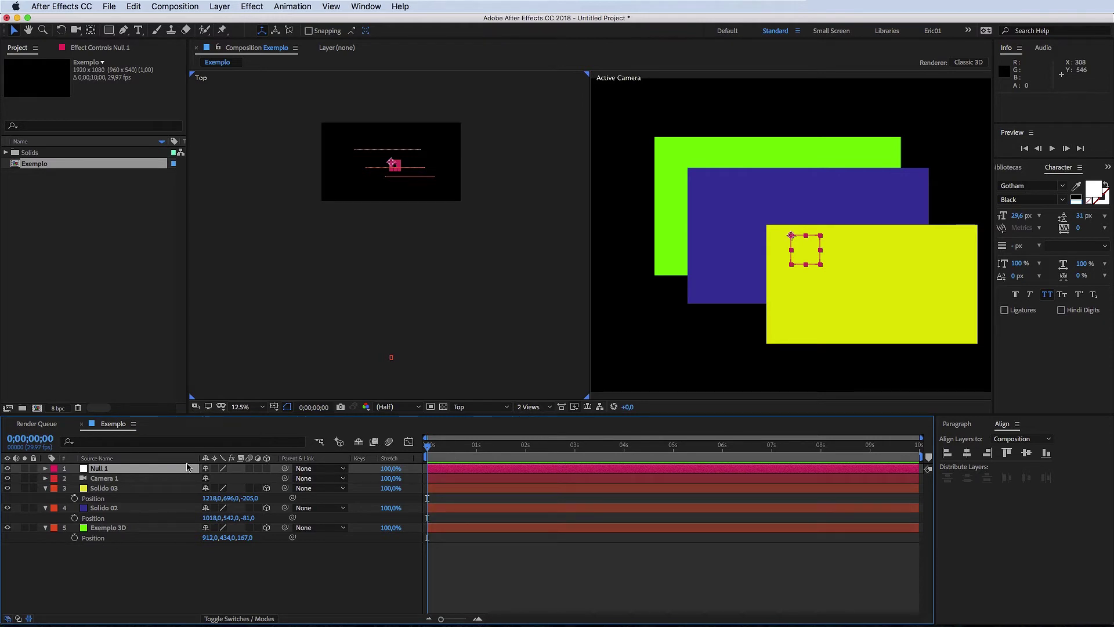
click(266, 468)
click(549, 406)
click(551, 427)
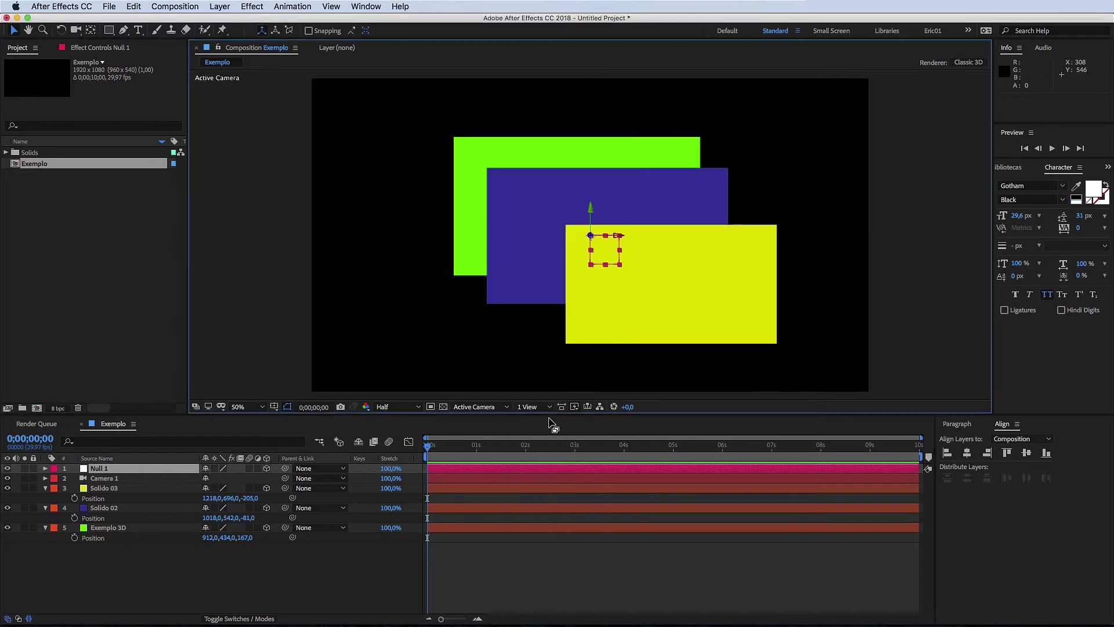
Rename the null object as controlador_camera.
click(159, 471)
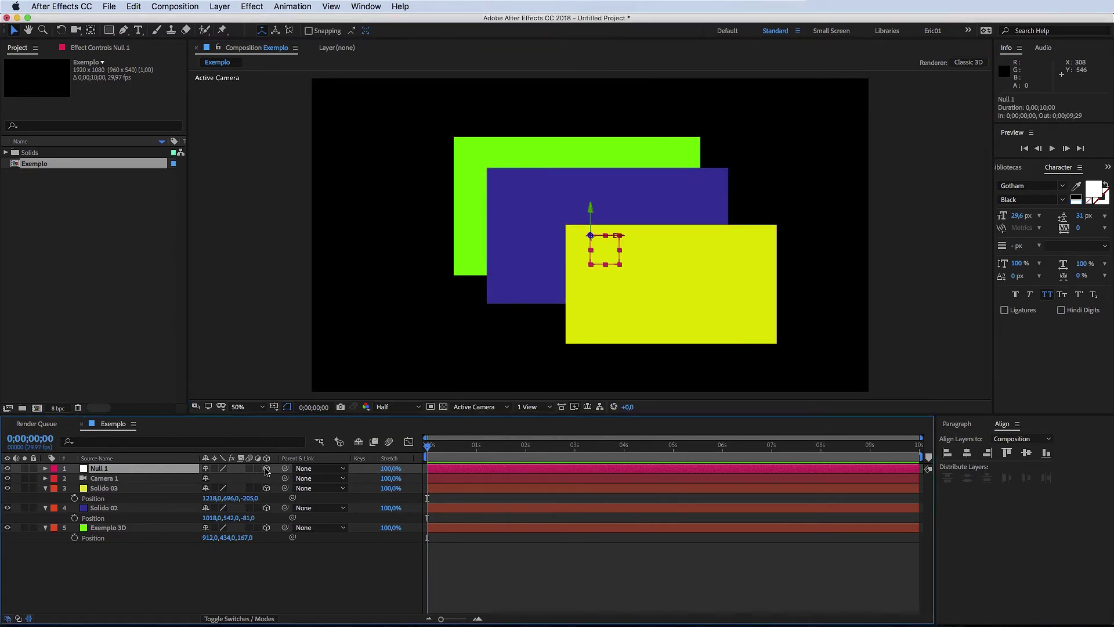
key(Return)
text(controlador_camera)
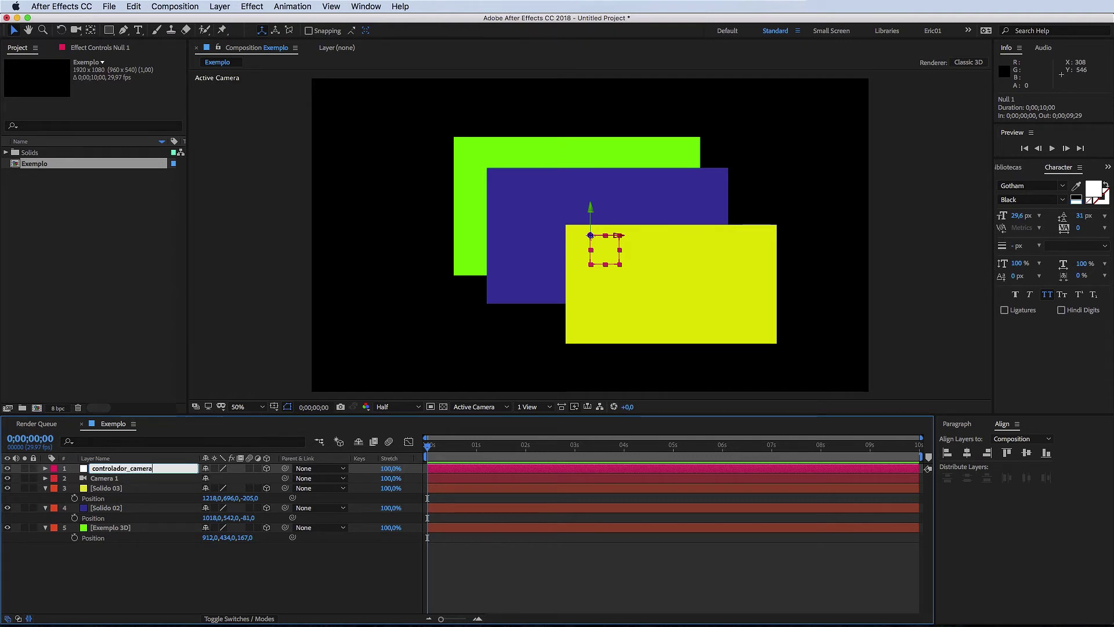
key(Return)
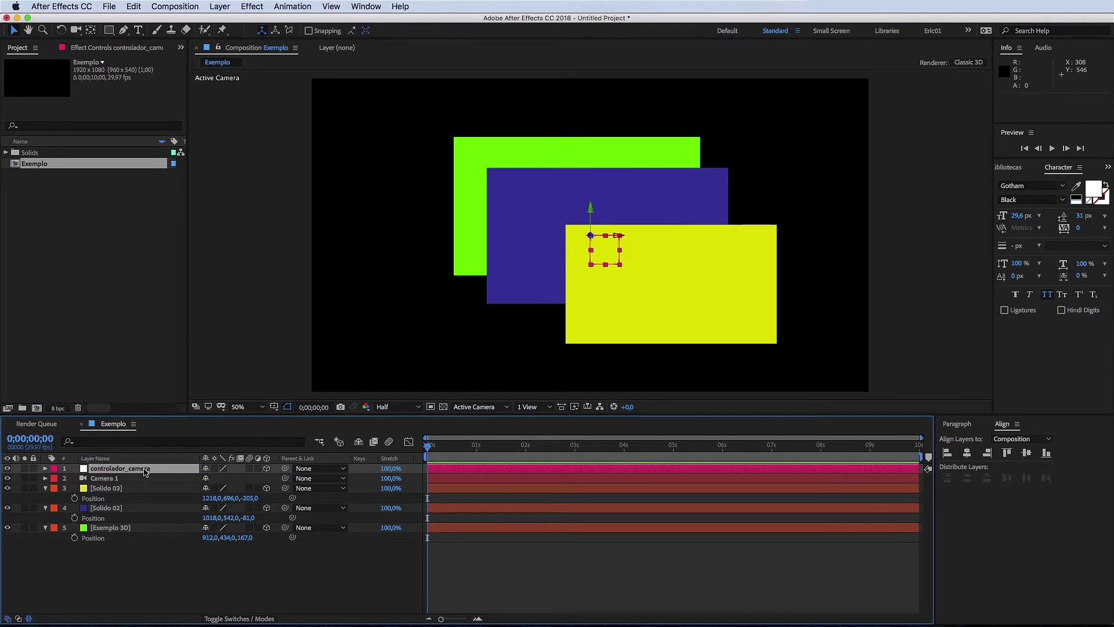
Parent Camera 1 to controlador_camera and set the null's Z position to 240.
click(163, 478)
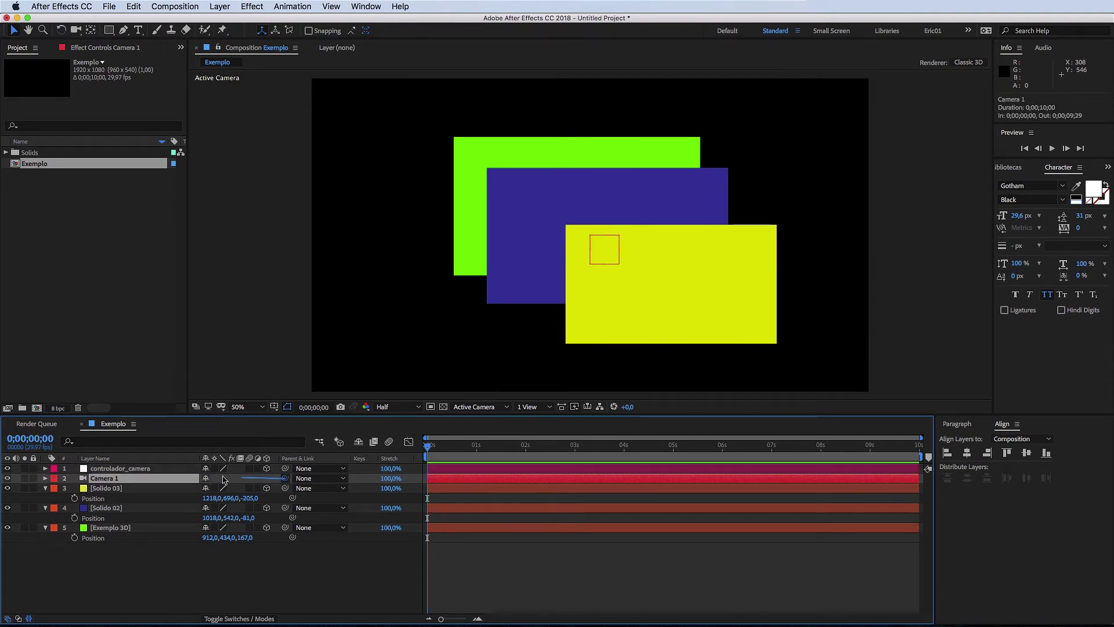
drag(224, 479, 371, 486)
key(p)
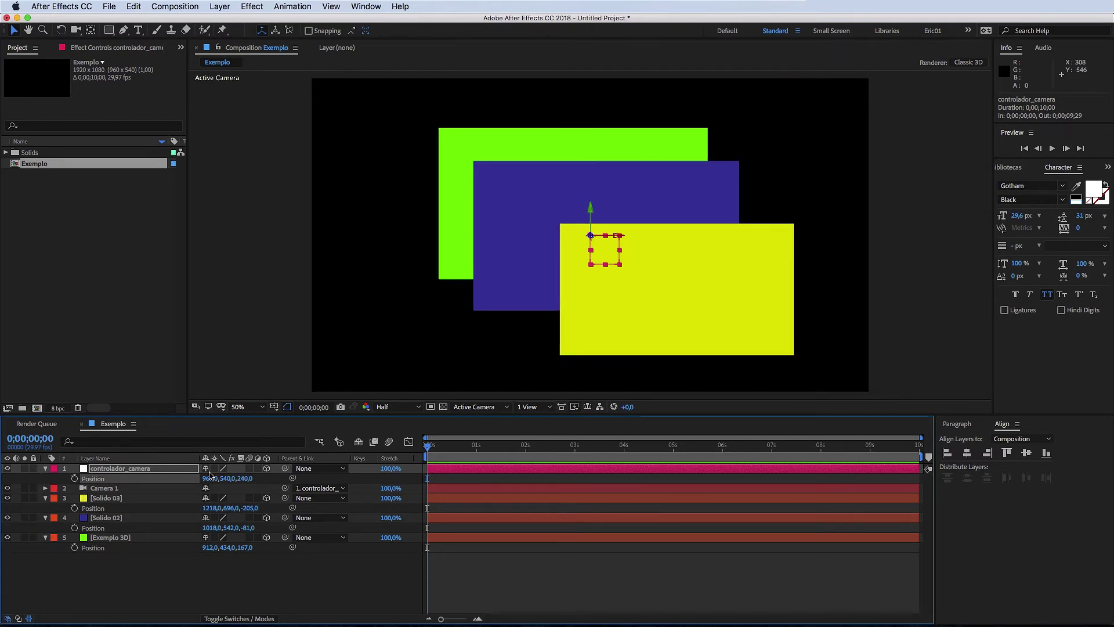
Set the X position of controlador_camera to 1000 and collapse the properties of all layers.
drag(213, 478, 173, 540)
click(173, 540)
click(120, 468)
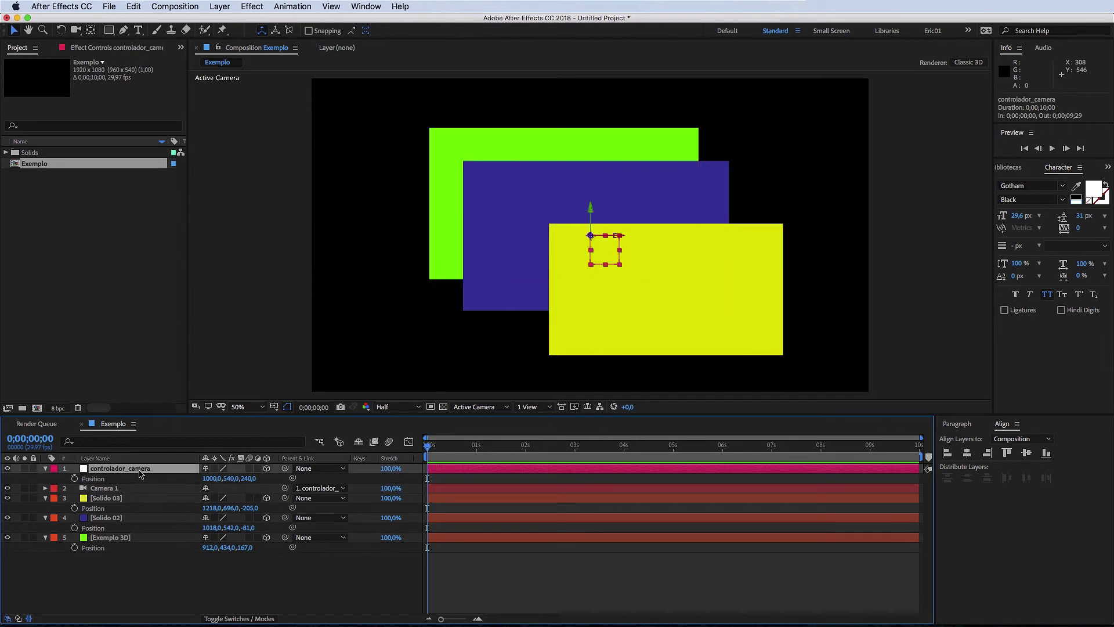
click(231, 586)
key(super+grave)
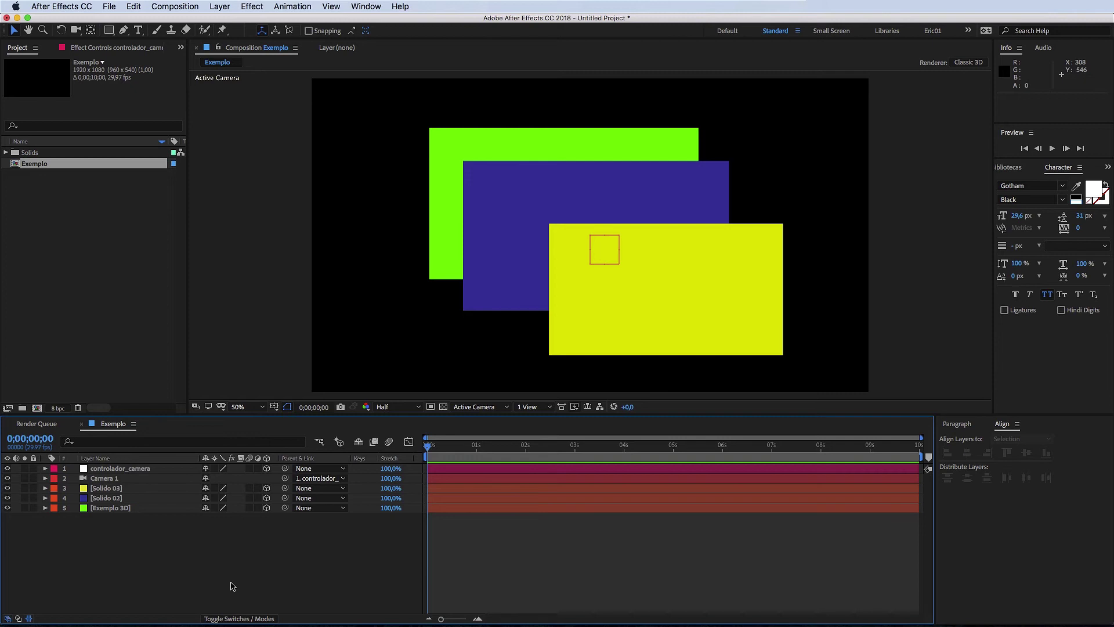
Add an Ambient light with 100% intensity to the composition.
key(super+alt+shift+l)
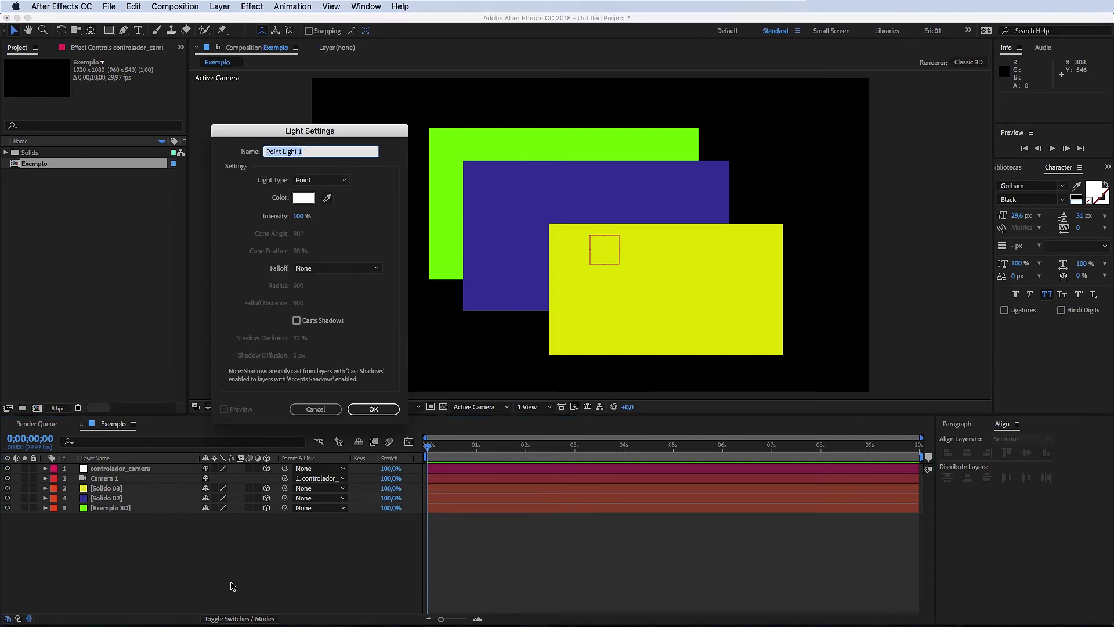
click(315, 409)
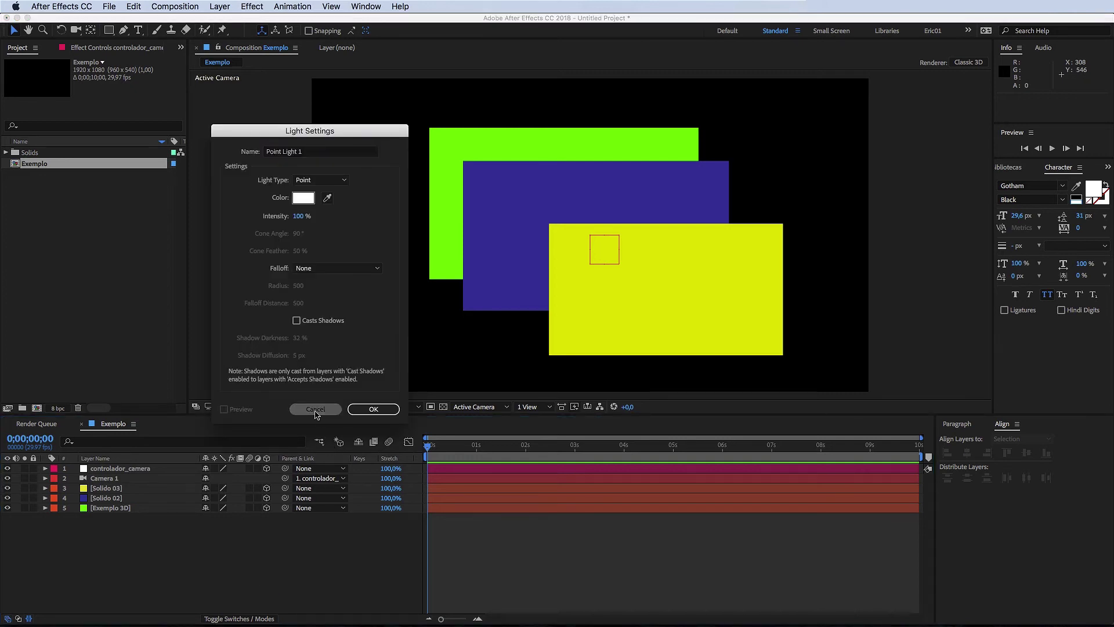
click(216, 7)
mouse_move(243, 18)
click(419, 54)
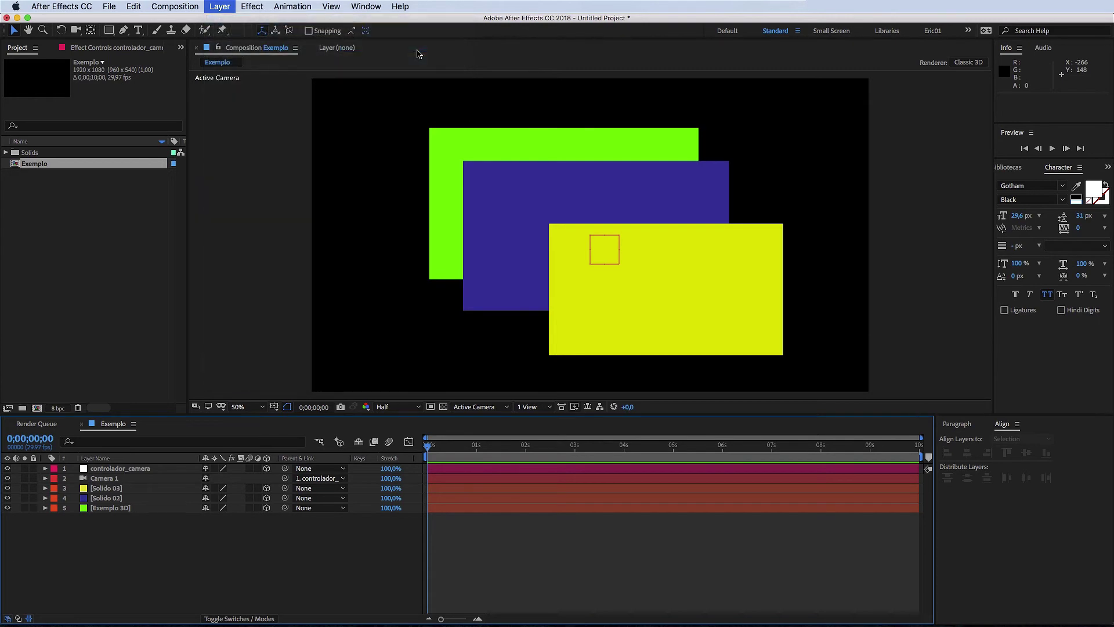
drag(313, 133, 424, 163)
click(438, 210)
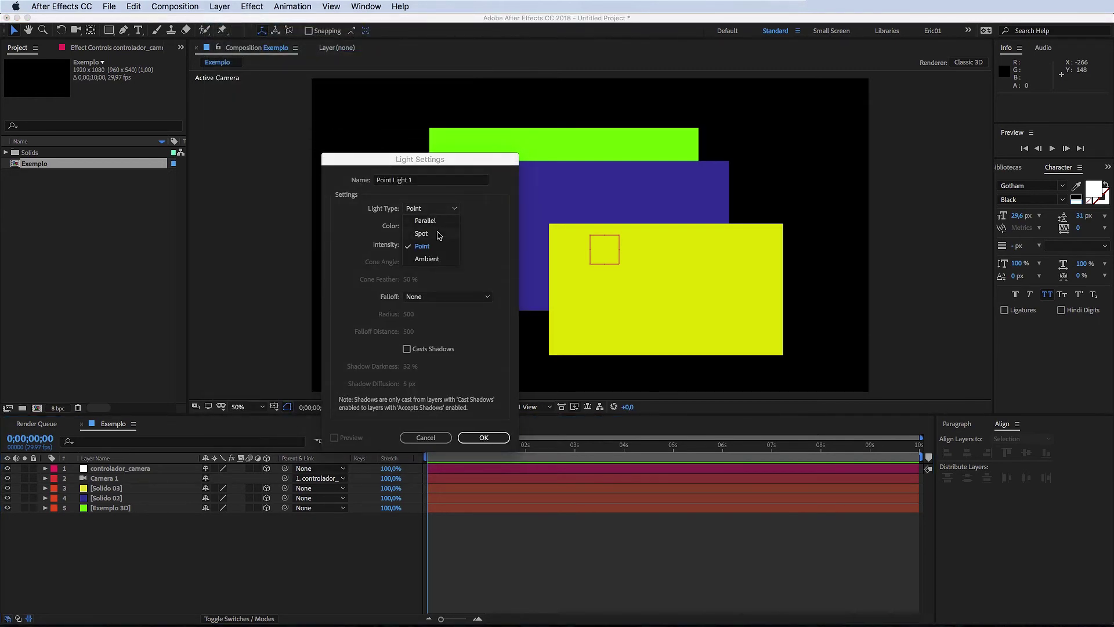
click(438, 260)
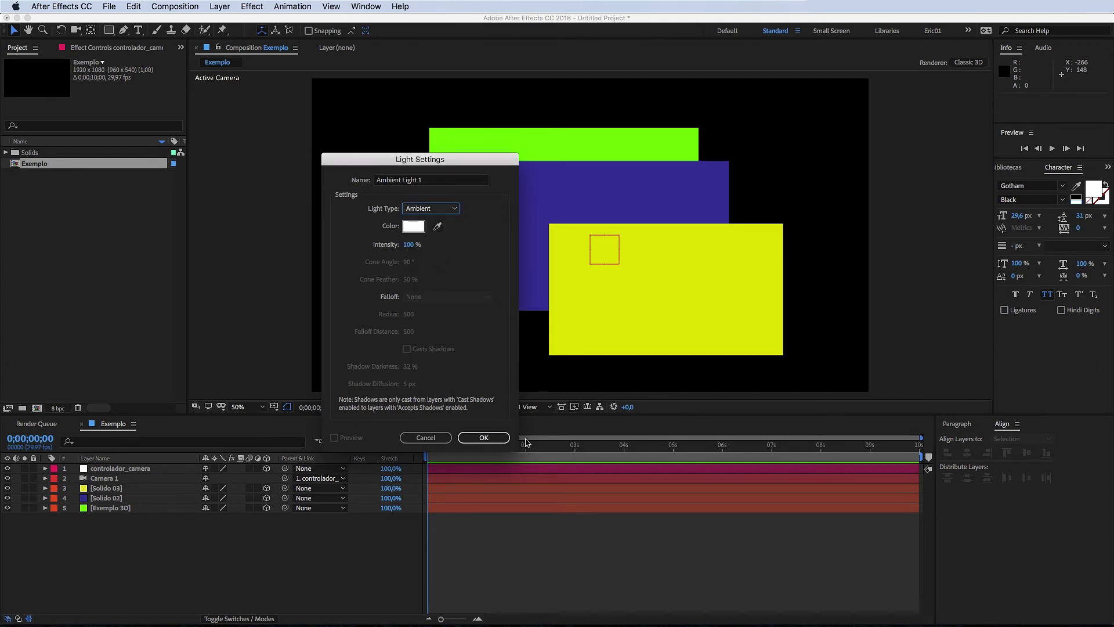
click(483, 437)
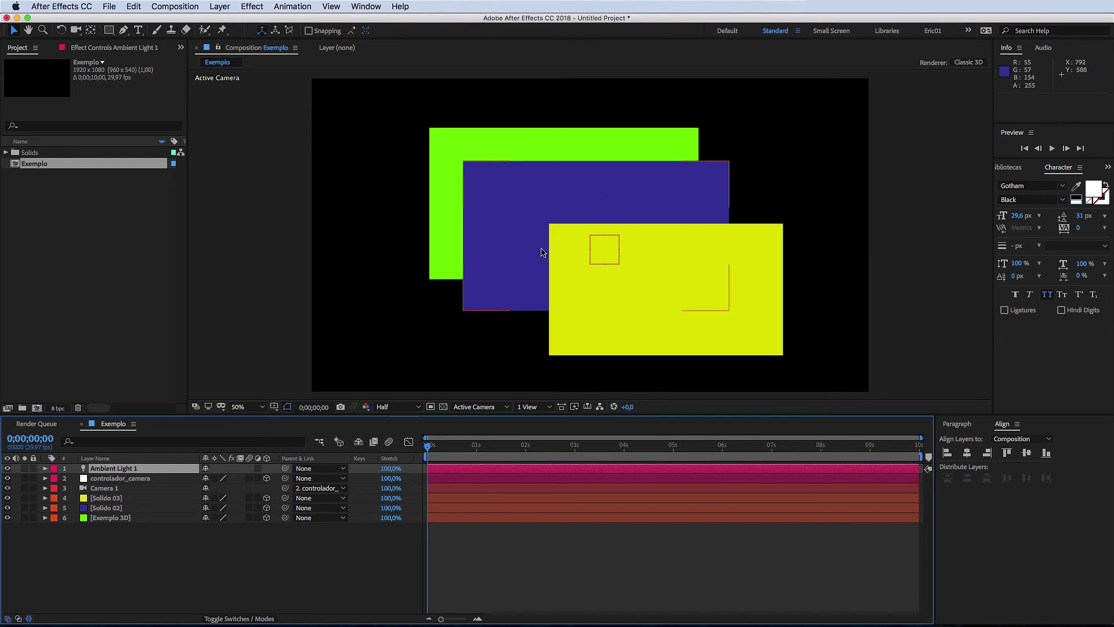
Reveal Ambient Light 1's options and lower its Intensity to about -36%.
key(a)
key(a)
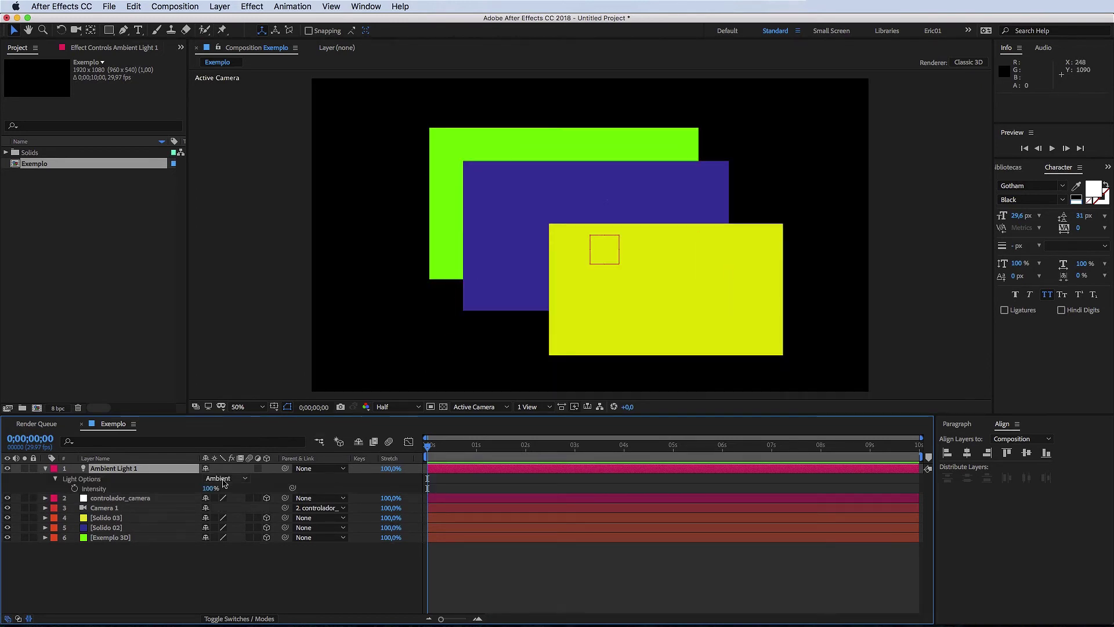
drag(207, 489, 77, 451)
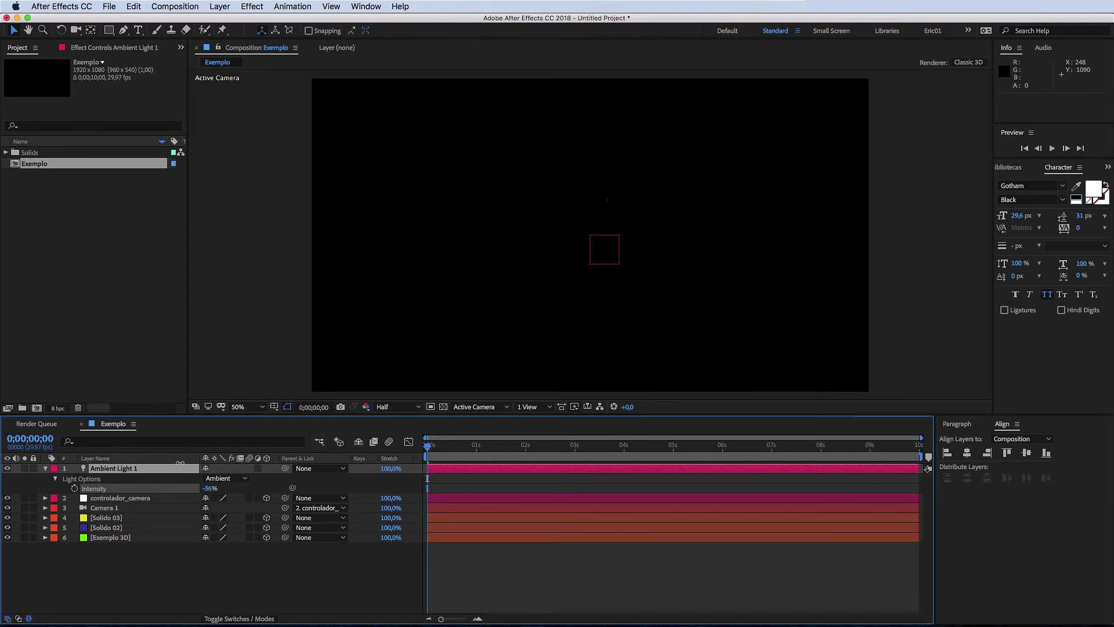
Raise Ambient Light 1's Intensity to 99% and replace that light with a Parallel light.
drag(180, 462, 110, 473)
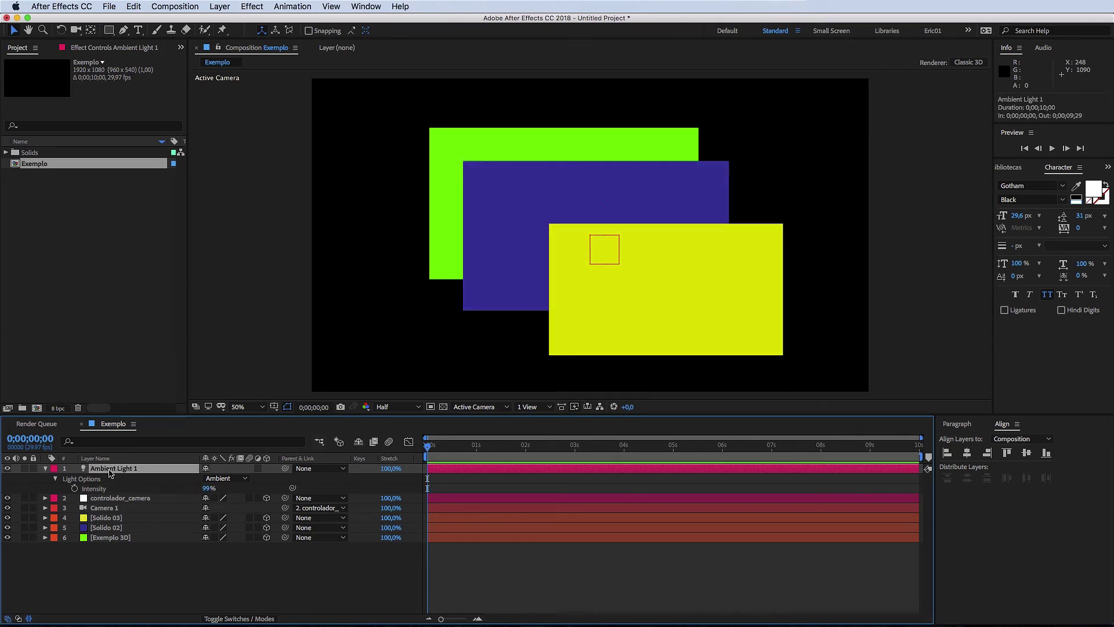
key(Delete)
key(super+alt+shift+l)
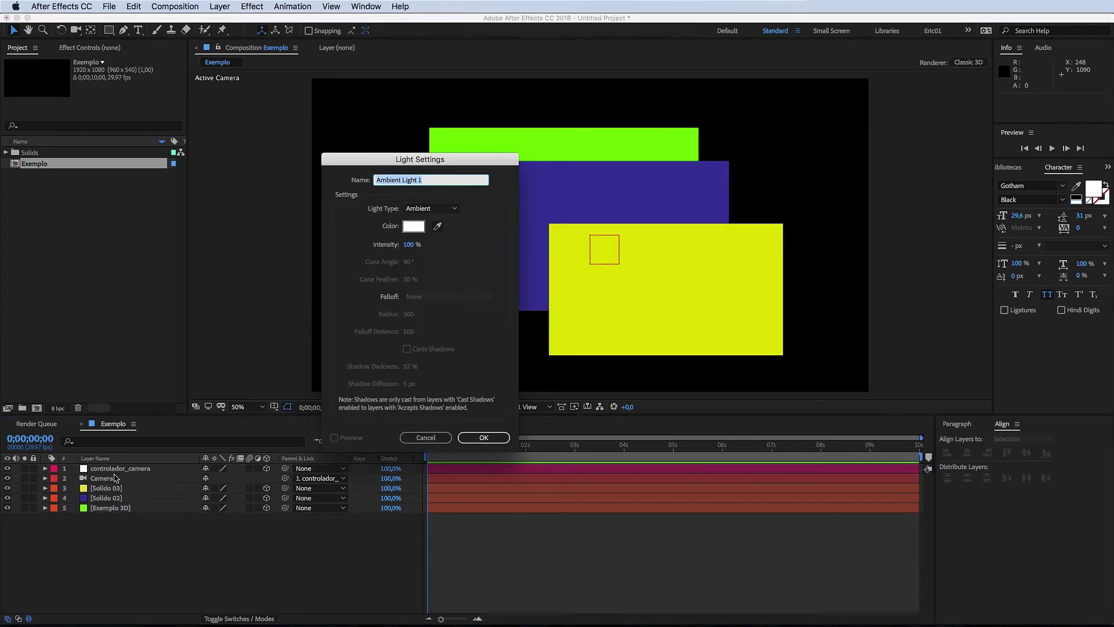
click(452, 209)
click(452, 210)
click(452, 209)
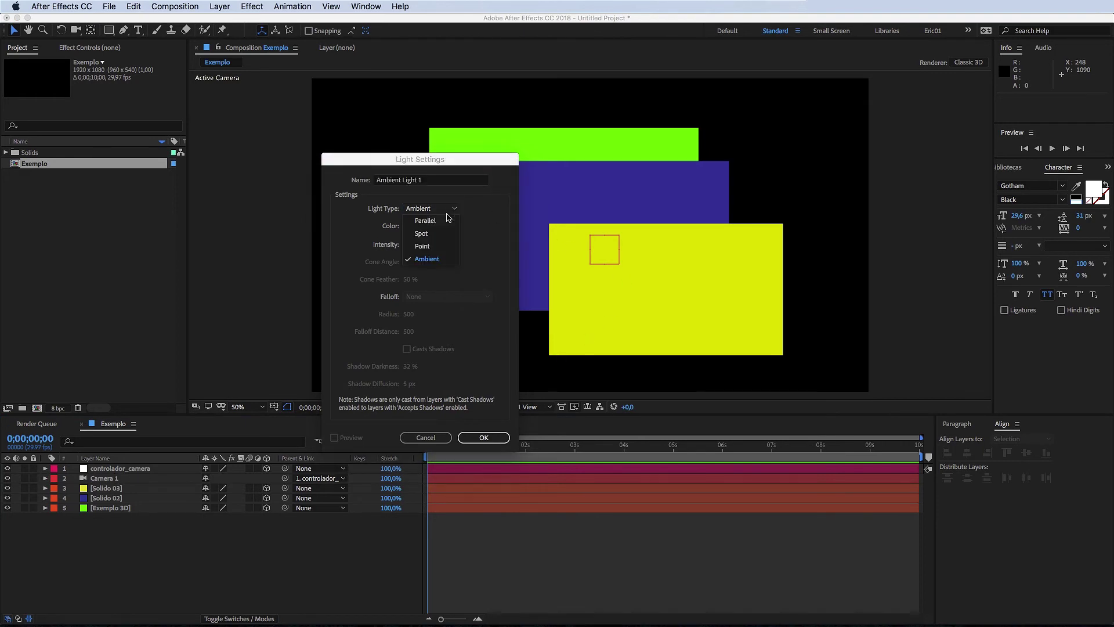
click(450, 222)
click(483, 437)
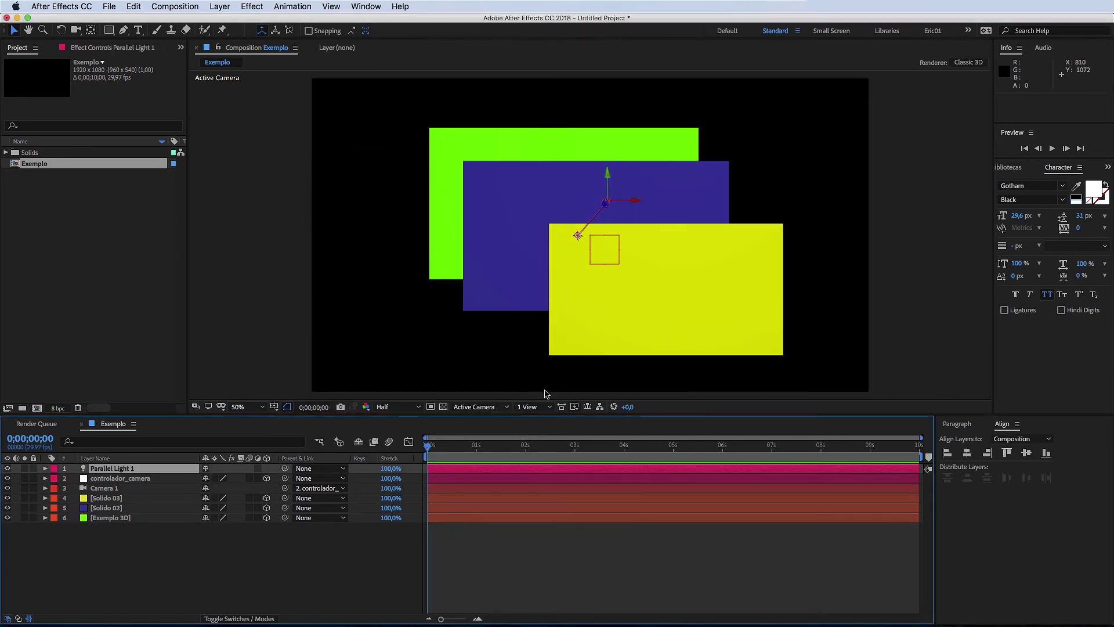
Show the composition in 2 Views and move Parallel Light 1 around in the Top view, ending at about 64, 460, -838.7.
click(528, 406)
click(558, 433)
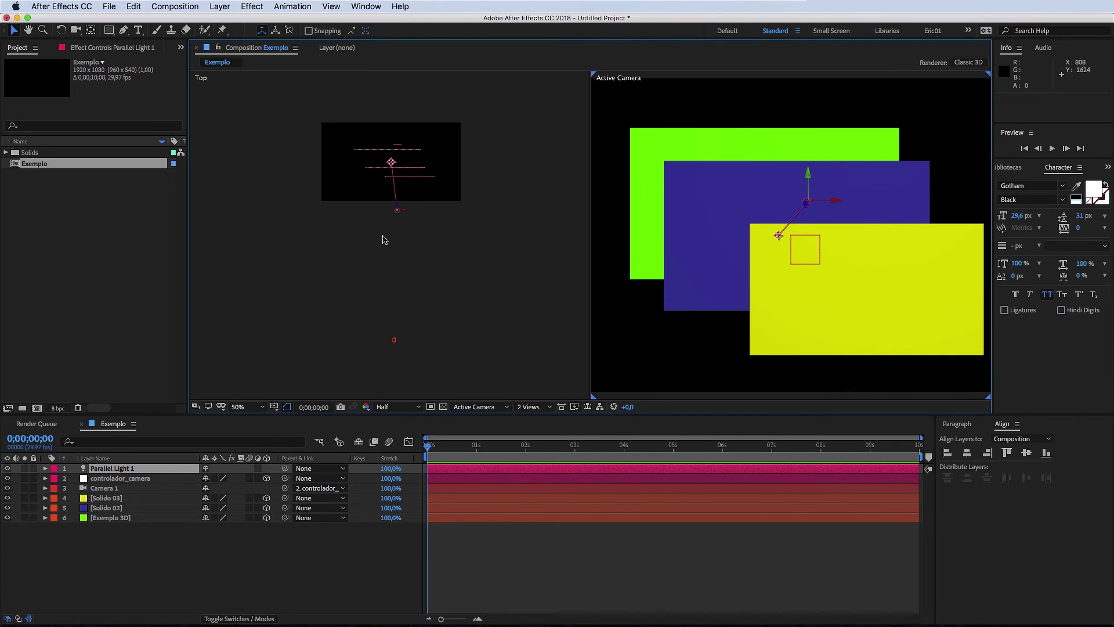
scroll(382, 238, up, 1)
drag(411, 224, 425, 314)
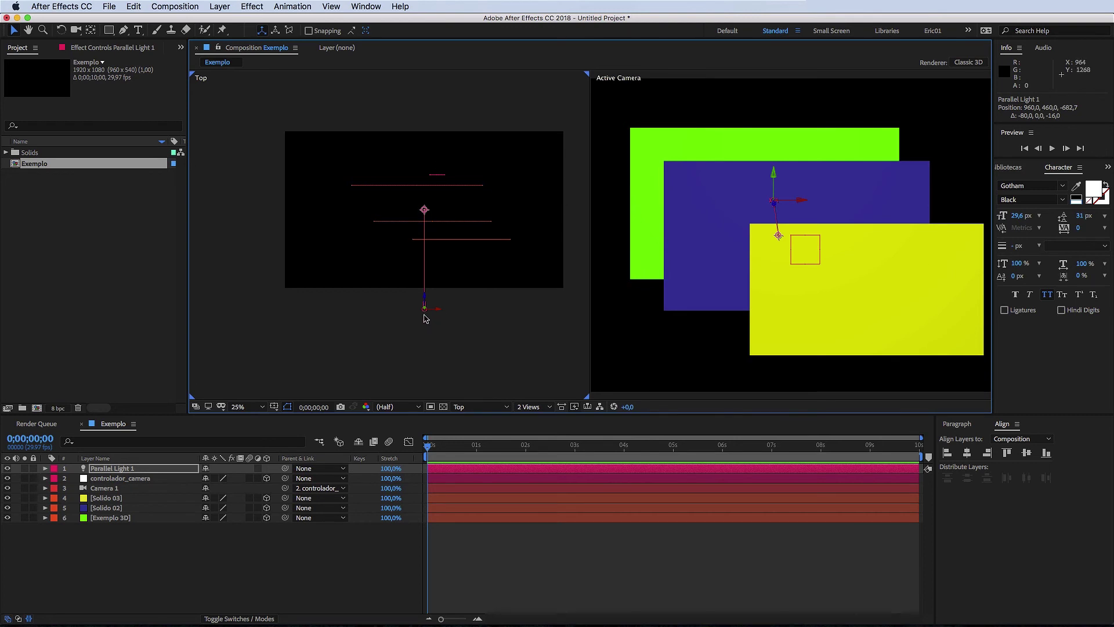
drag(424, 311, 259, 209)
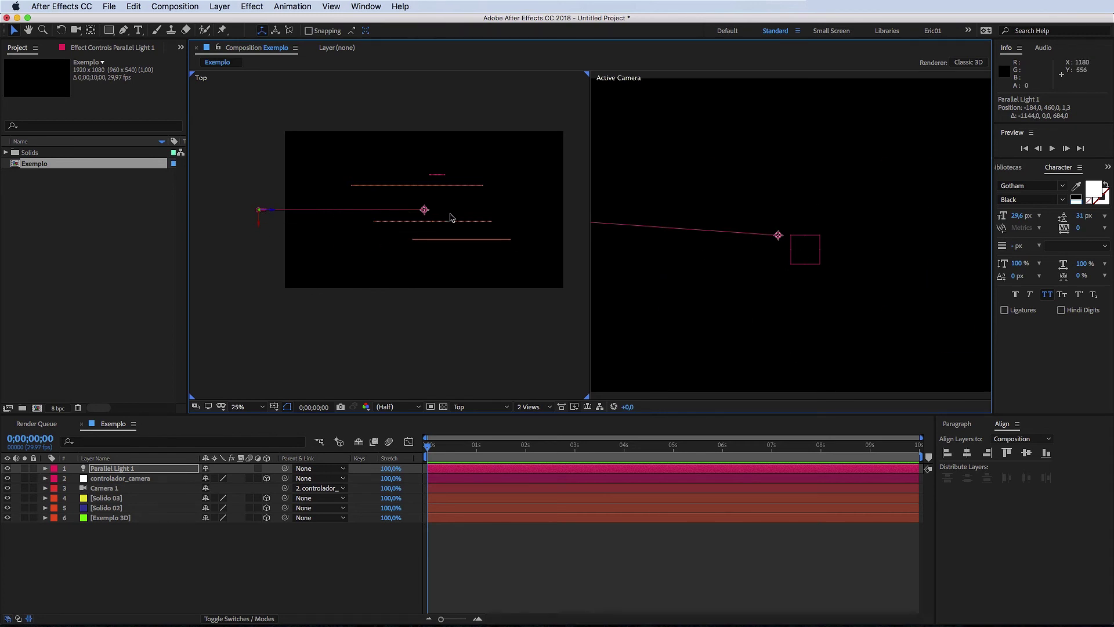
drag(258, 214, 296, 333)
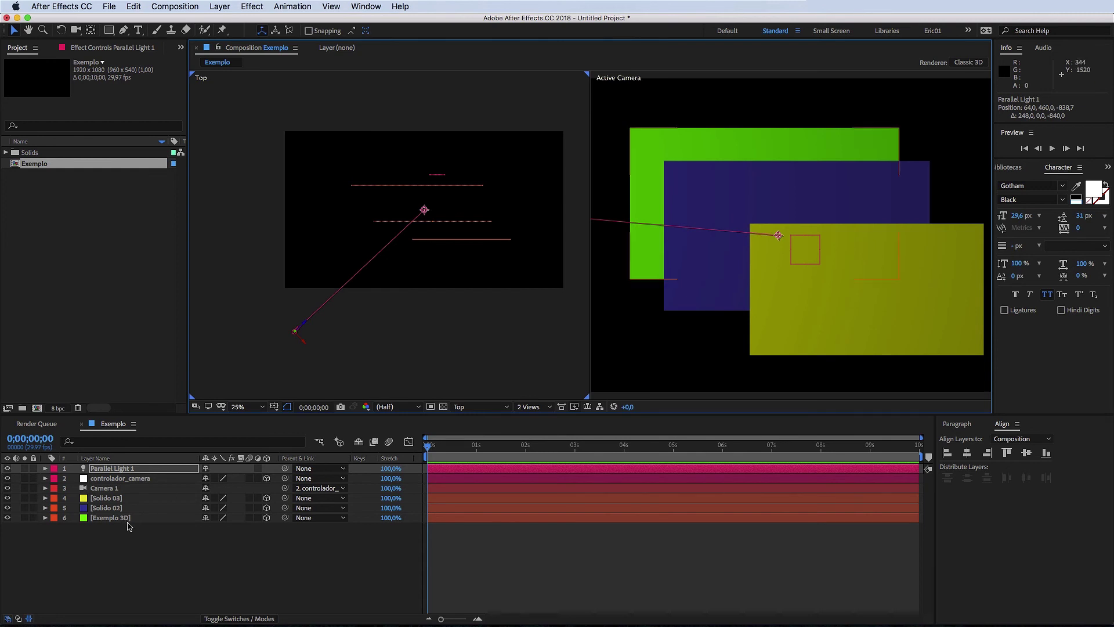
Replace Parallel Light 1 with a Spot light.
key(Delete)
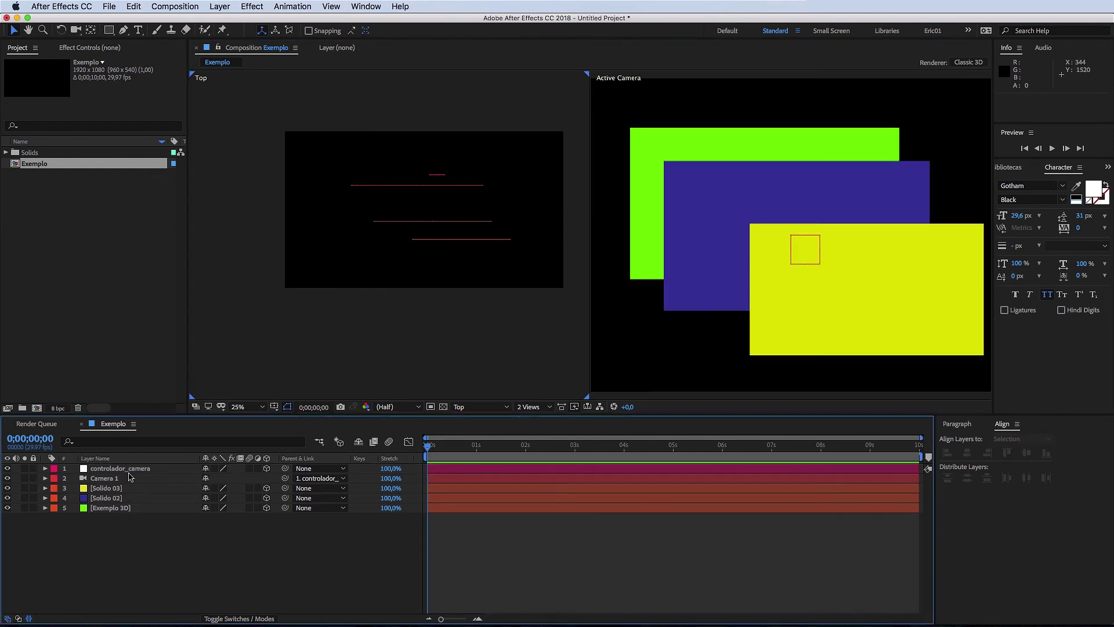
key(super+alt+shift+l)
click(424, 210)
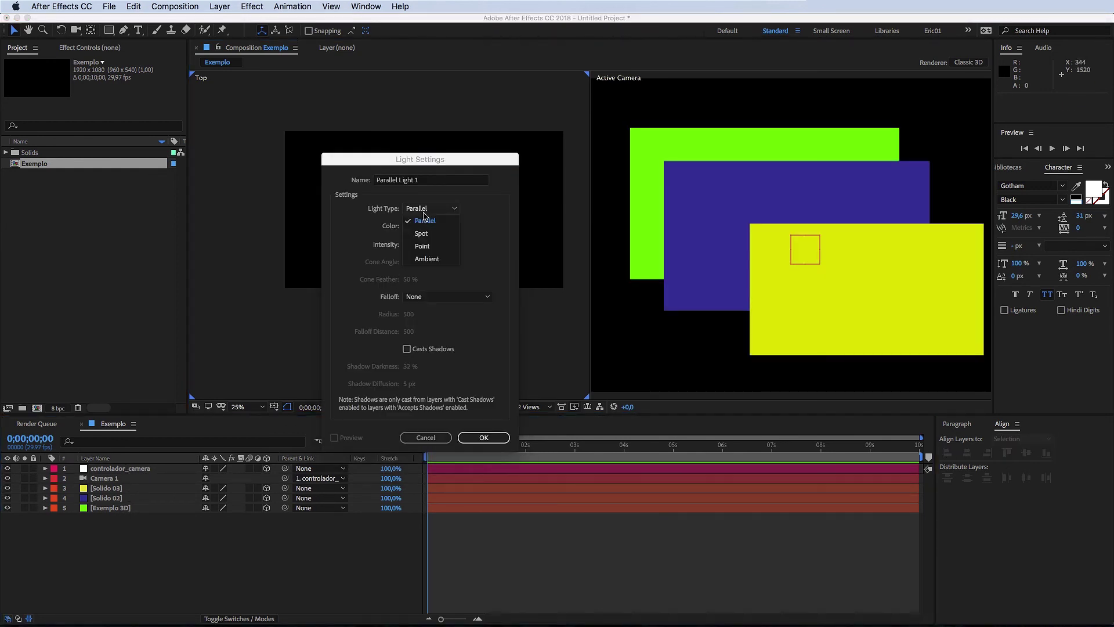
click(428, 232)
click(483, 437)
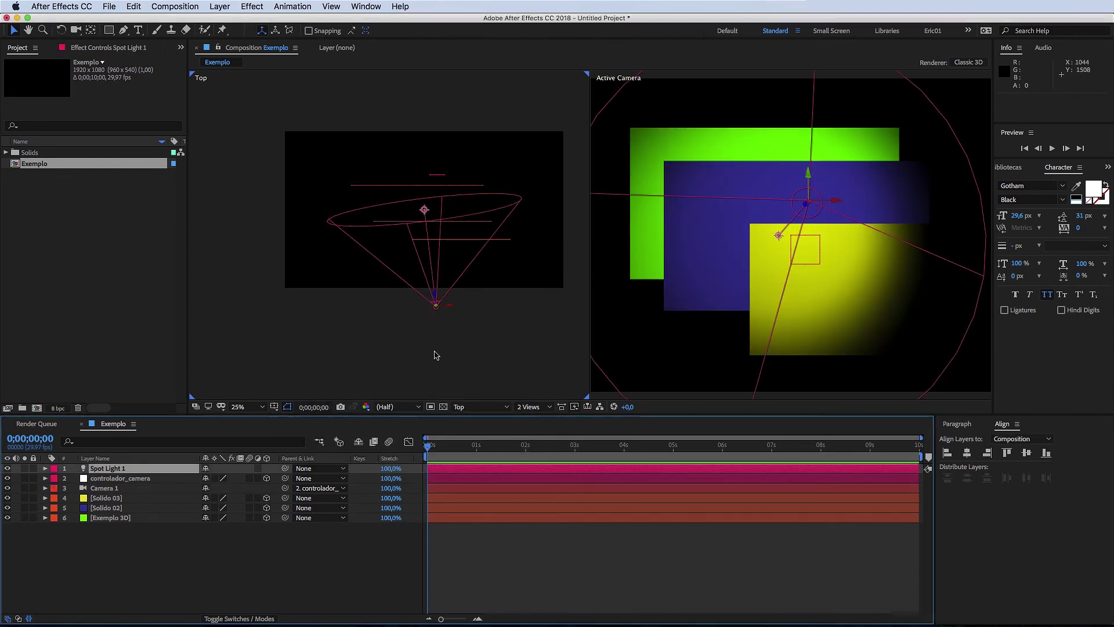
Move Spot Light 1 in the Top view to about 964, 460, -858.7 and return to 1 View.
drag(435, 306, 424, 339)
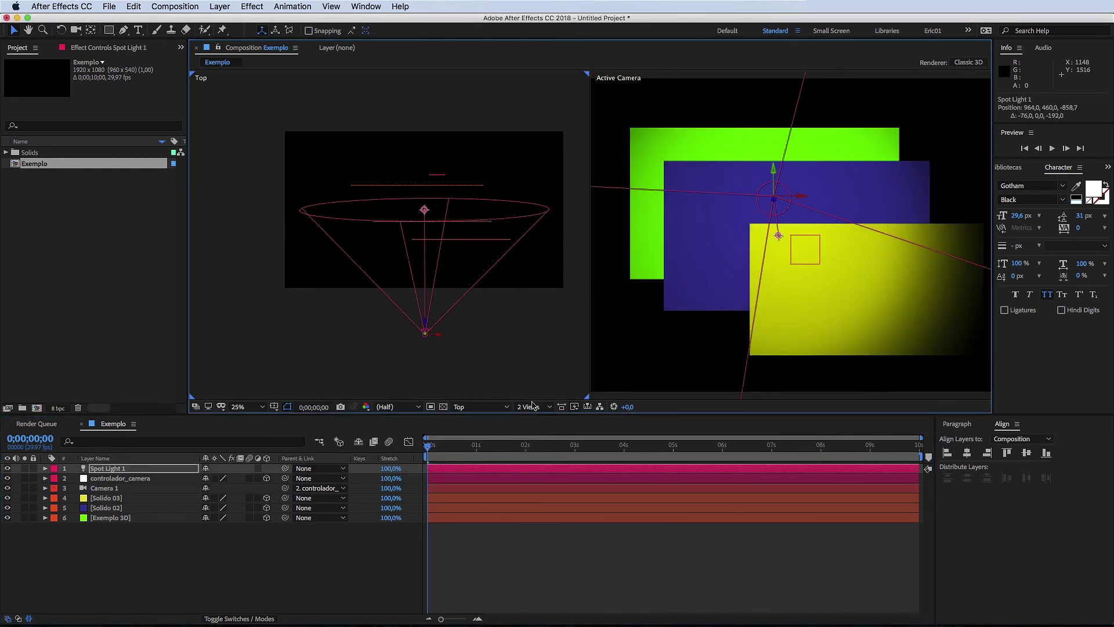
click(532, 407)
click(543, 427)
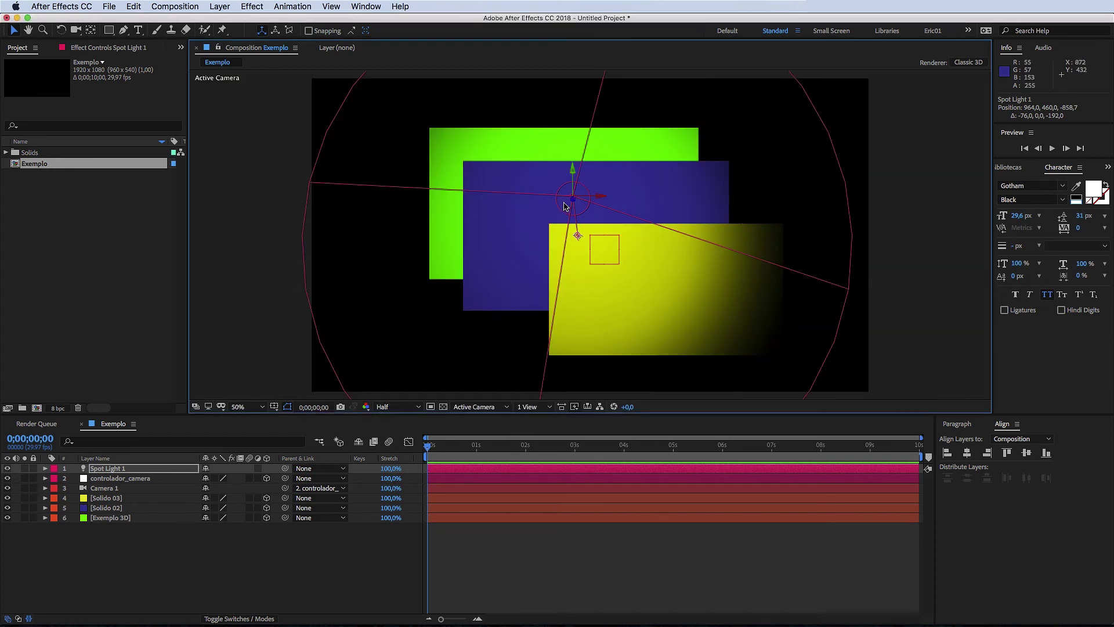
Examine Spot Light 1's Transform properties and expand its Light Options.
click(46, 468)
click(55, 479)
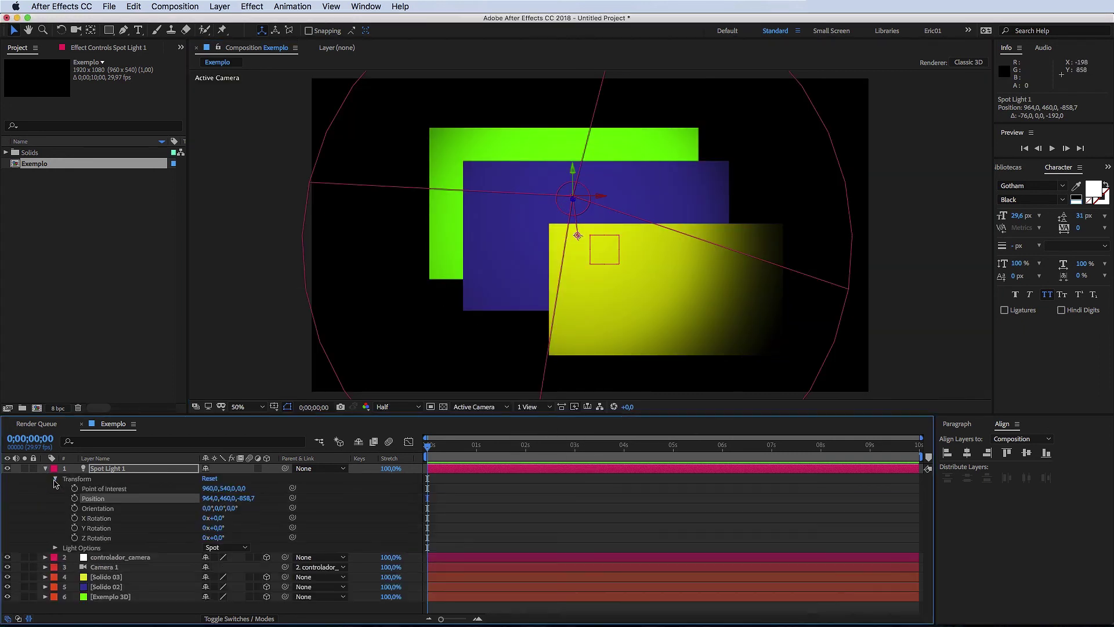
click(55, 479)
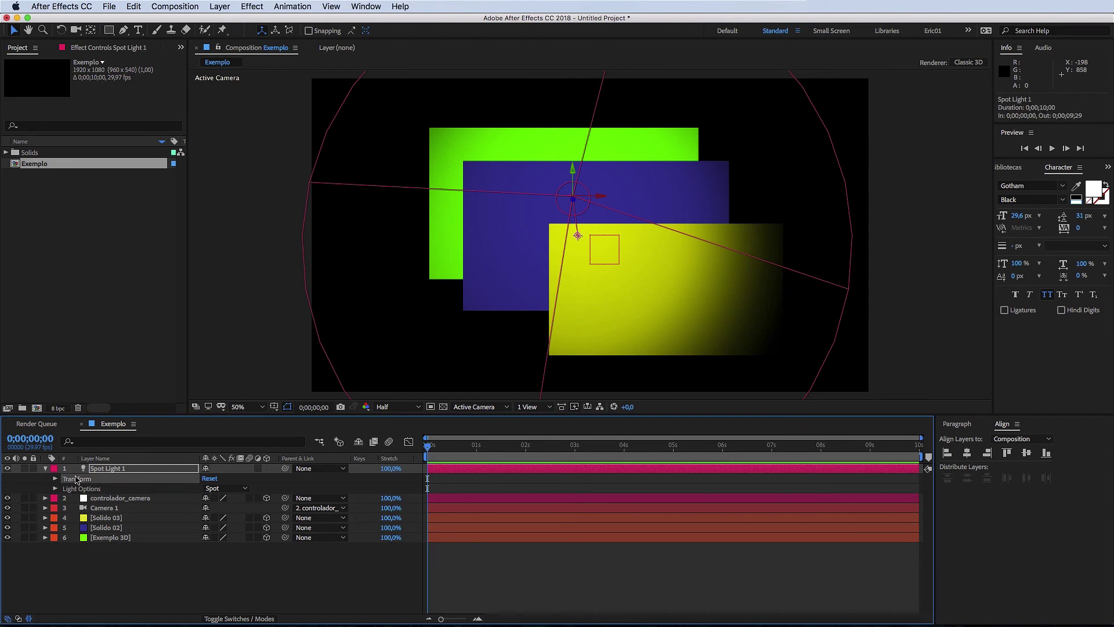
click(55, 478)
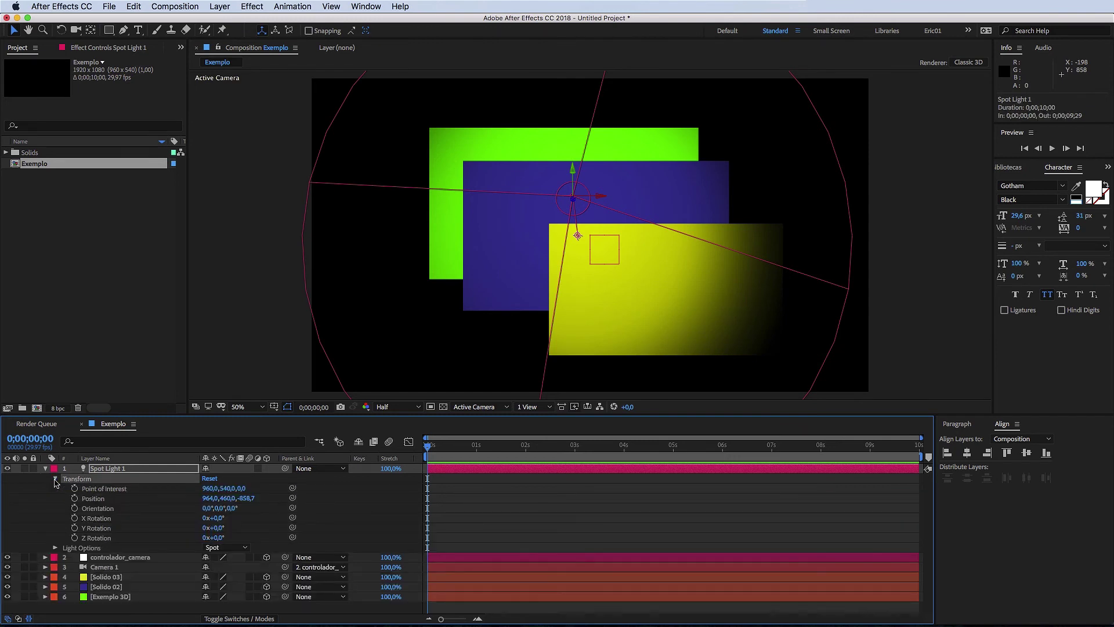
click(55, 479)
click(55, 488)
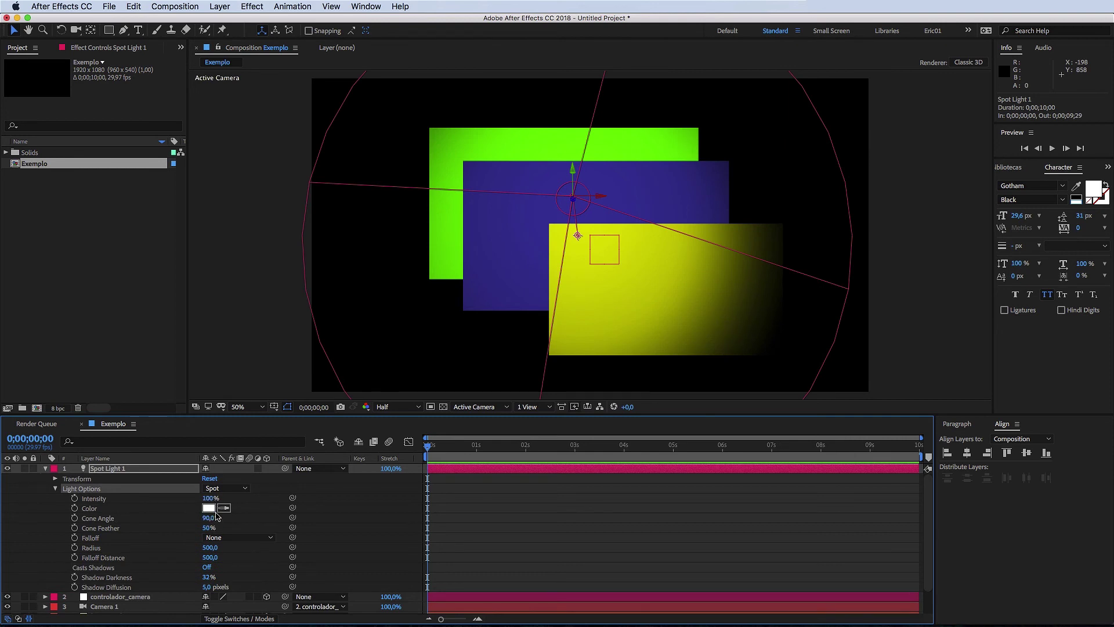
Try a dark red light color on Spot Light 1 and undo the color change.
click(208, 507)
click(253, 259)
click(401, 208)
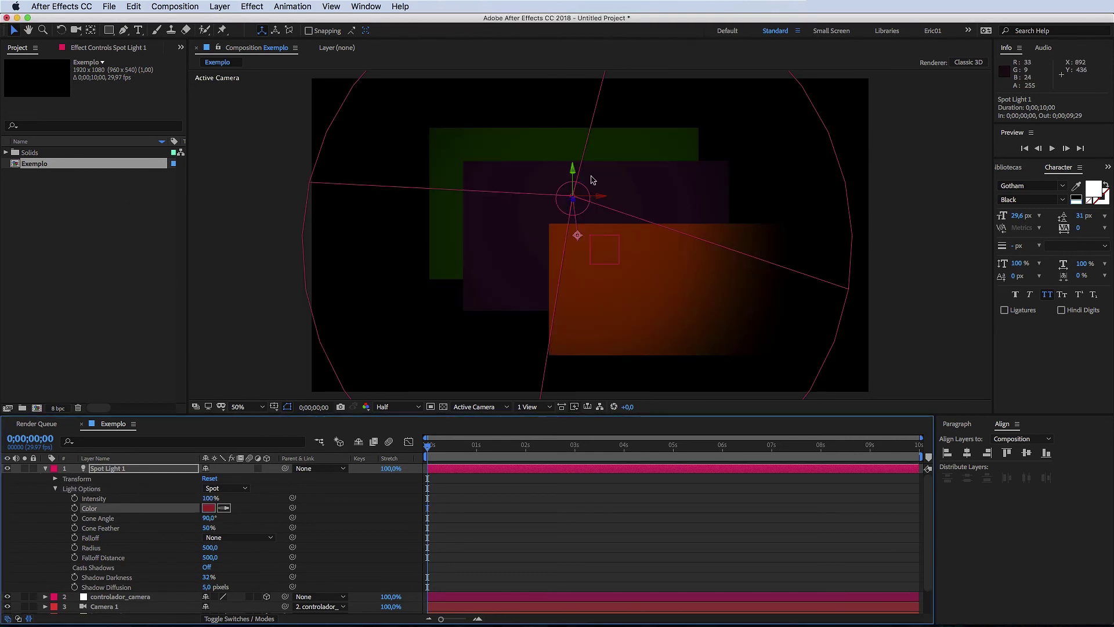
key(super+z)
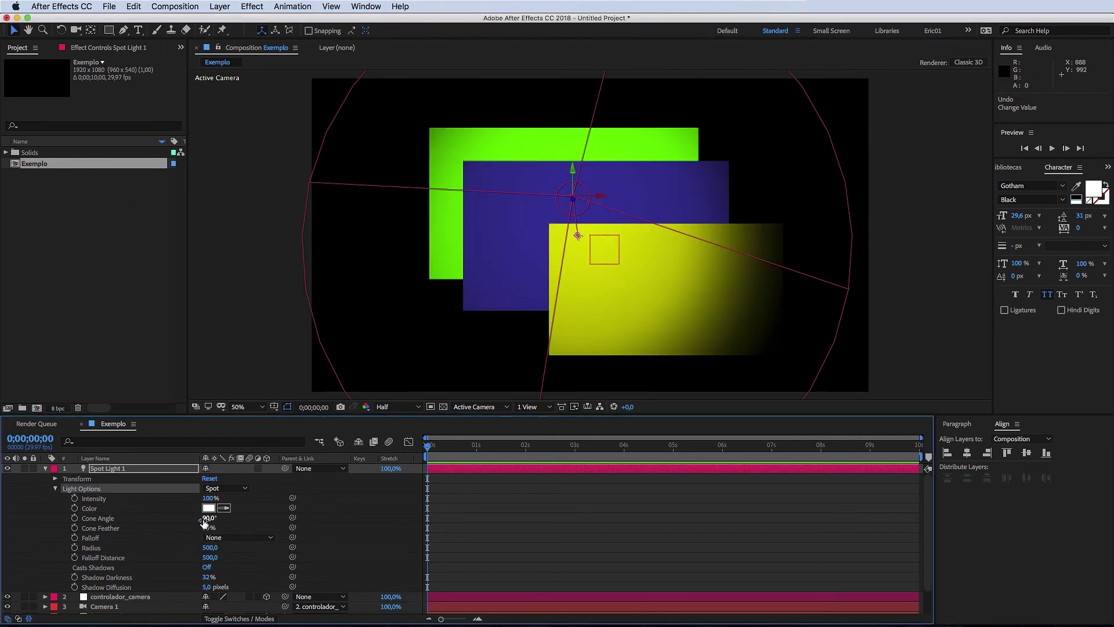
Set Spot Light 1's Cone Angle to 78° and its Cone Feather to 100%.
drag(204, 522, 279, 537)
Replace Spot Light 1 with a Point light and move it slightly to about 1073, 466.6, -666.7.
click(120, 470)
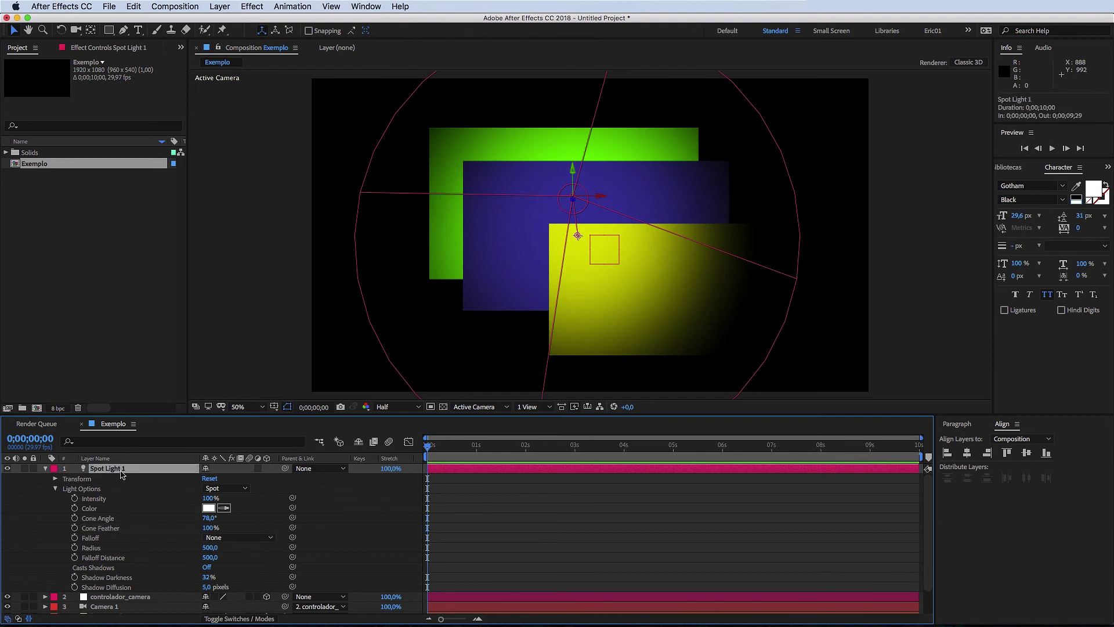
key(Delete)
key(super+alt+shift+l)
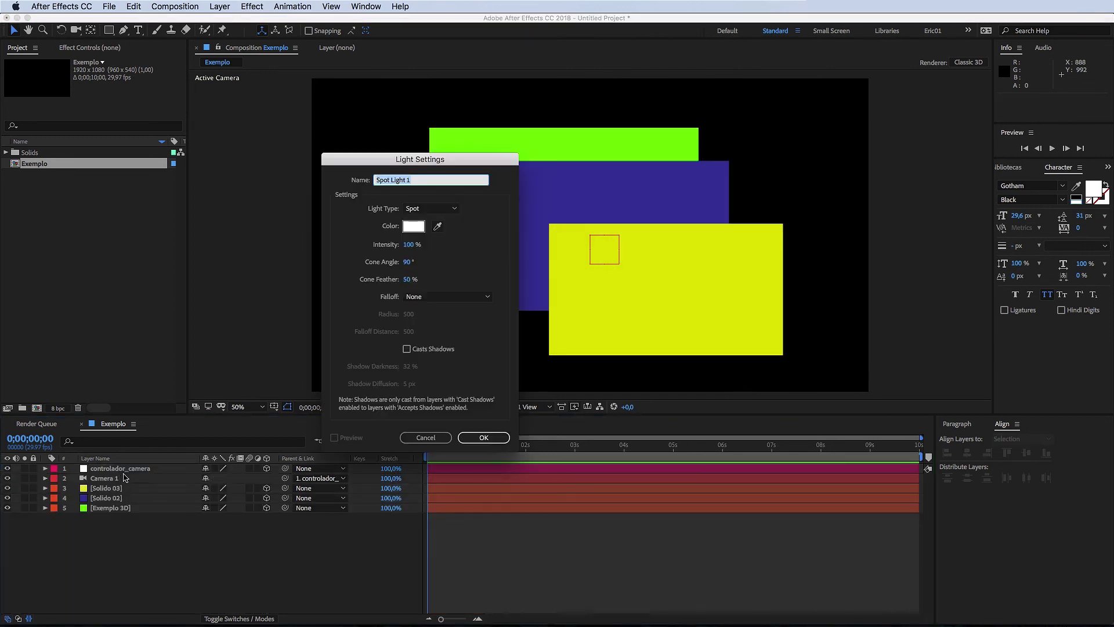
click(432, 209)
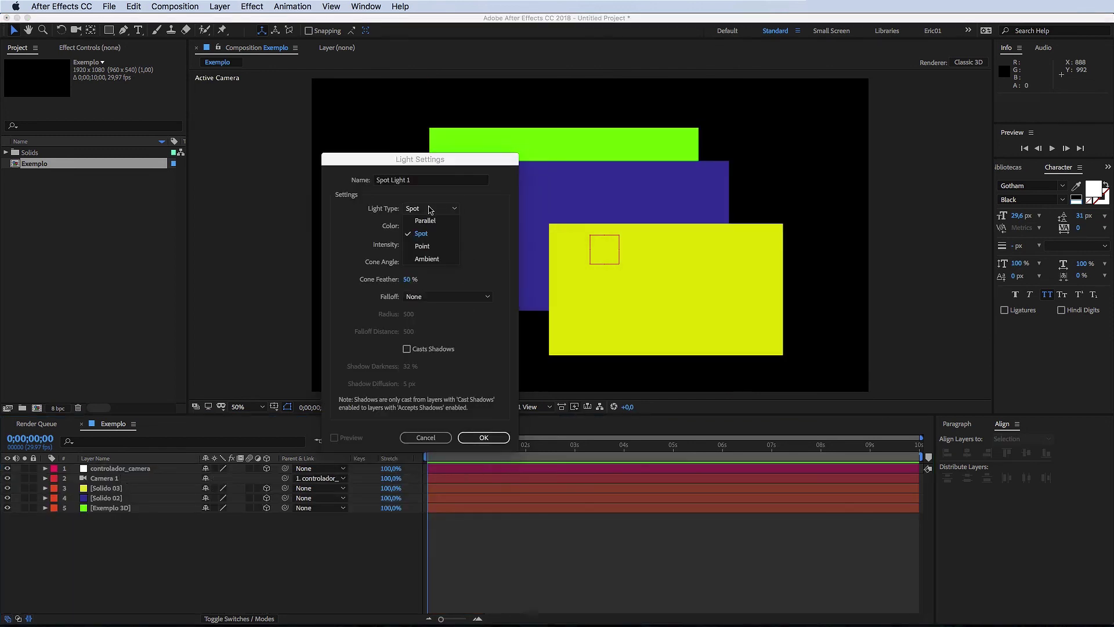
click(434, 246)
click(483, 437)
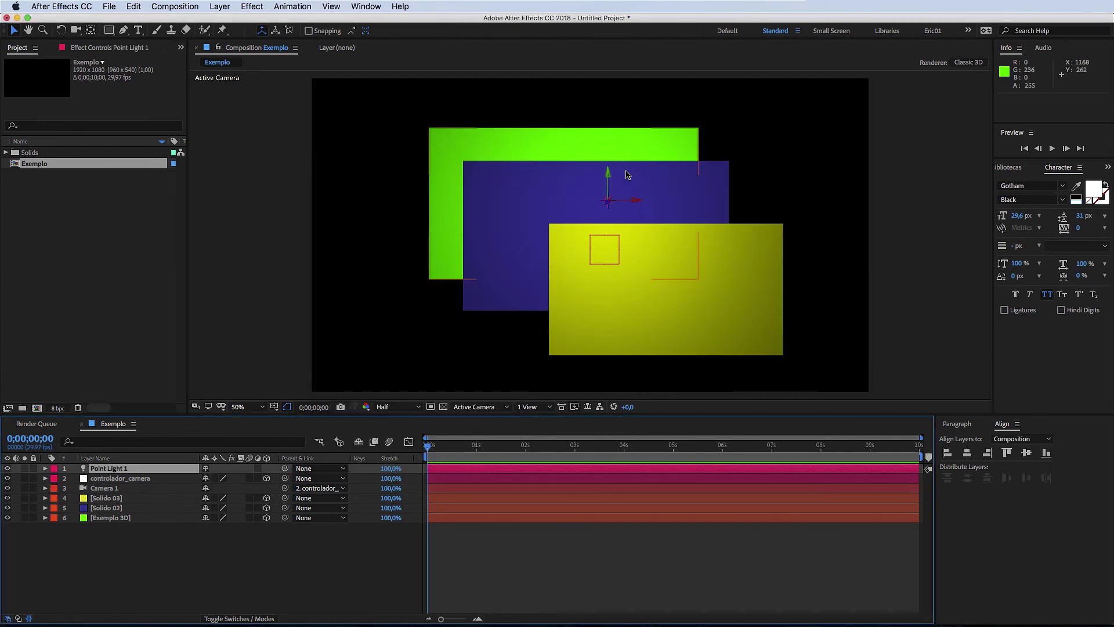
mouse_move(609, 203)
mouse_down()
mouse_move(616, 296)
mouse_move(604, 163)
mouse_move(722, 310)
mouse_move(480, 340)
mouse_move(626, 169)
mouse_move(530, 308)
mouse_move(590, 290)
mouse_move(620, 207)
mouse_up()
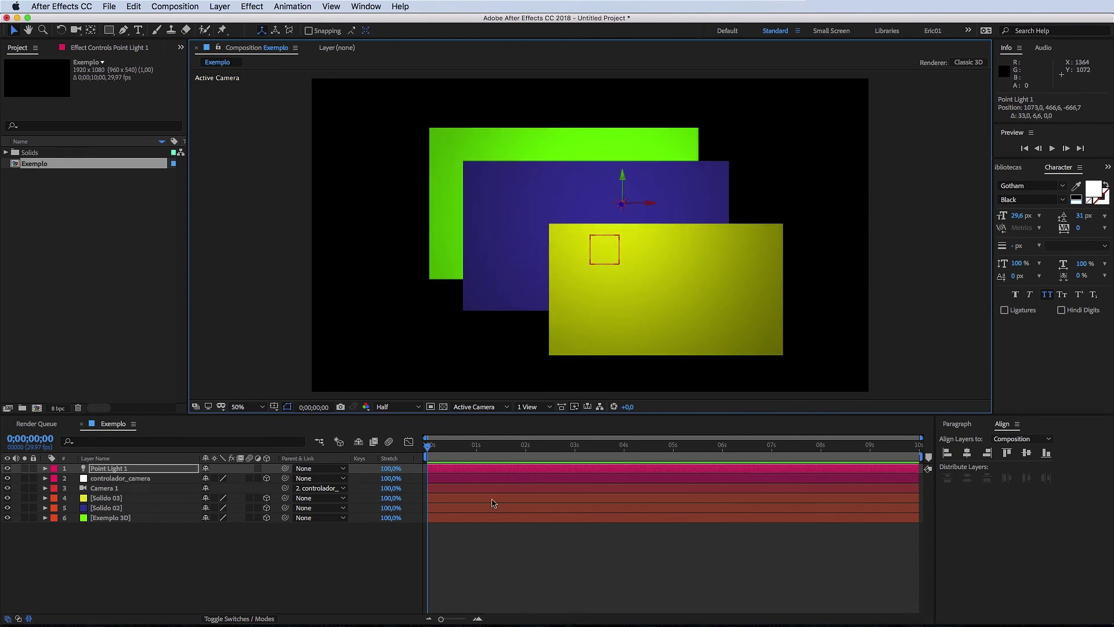
click(144, 468)
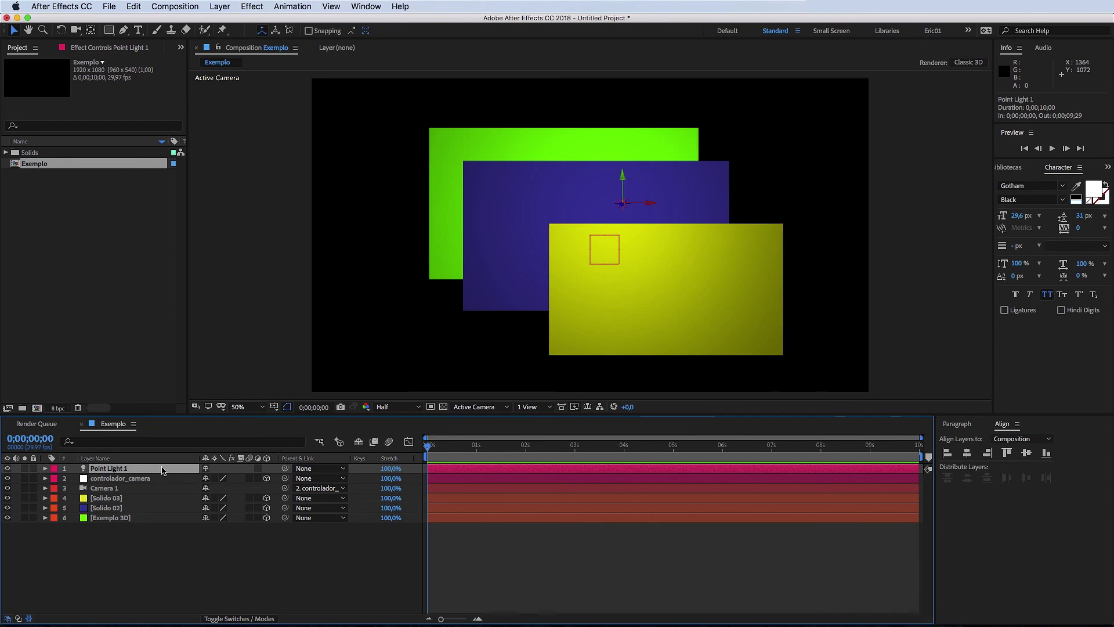
click(169, 478)
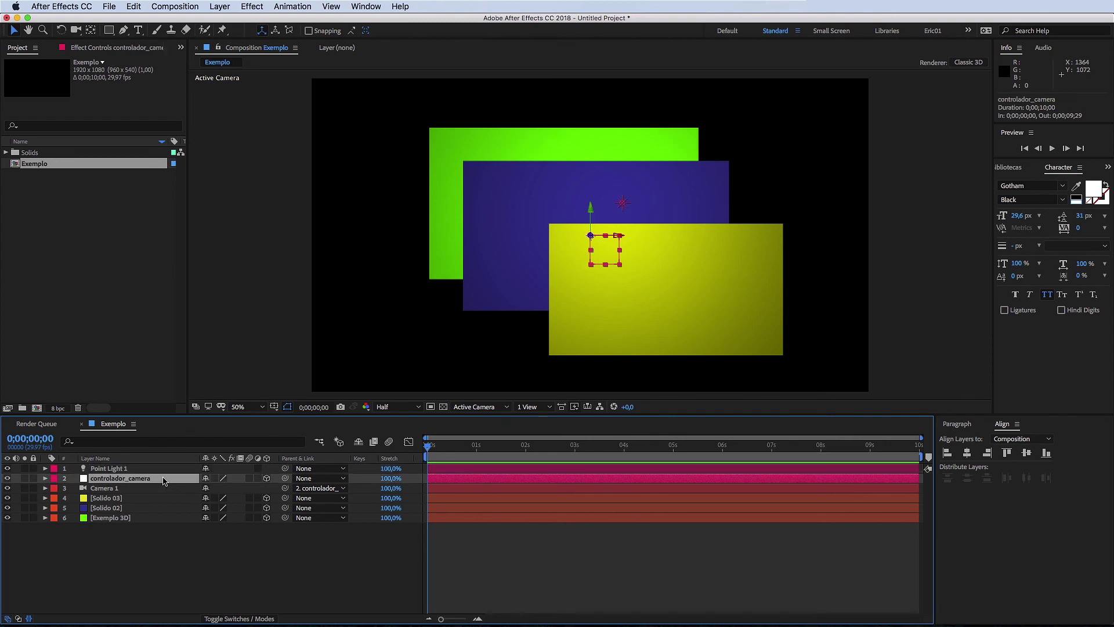
click(203, 564)
drag(574, 446, 505, 445)
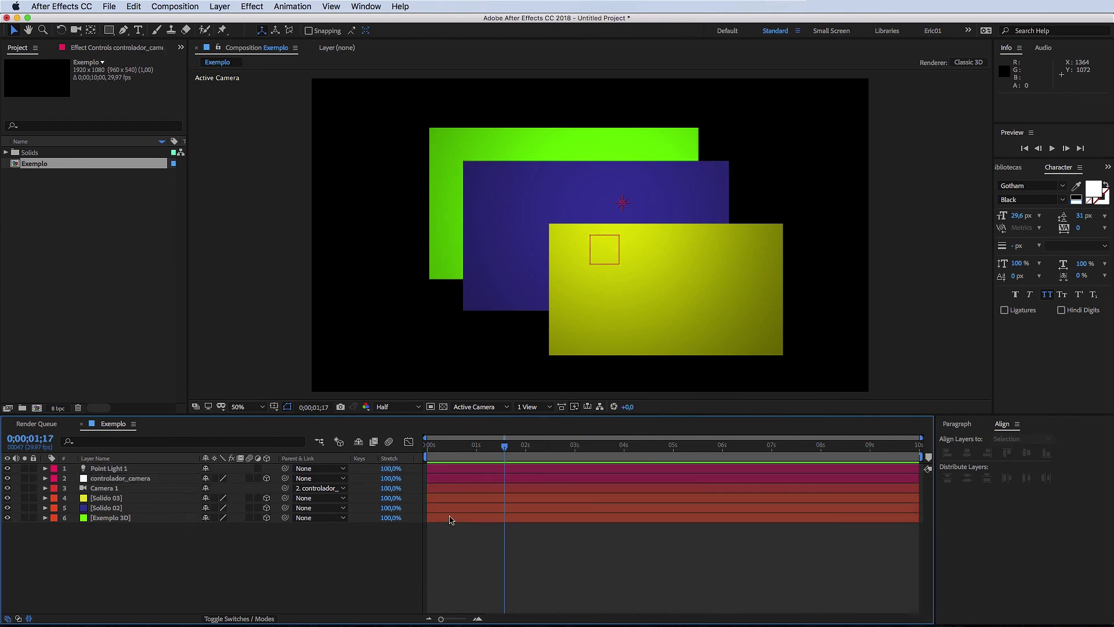
key(Home)
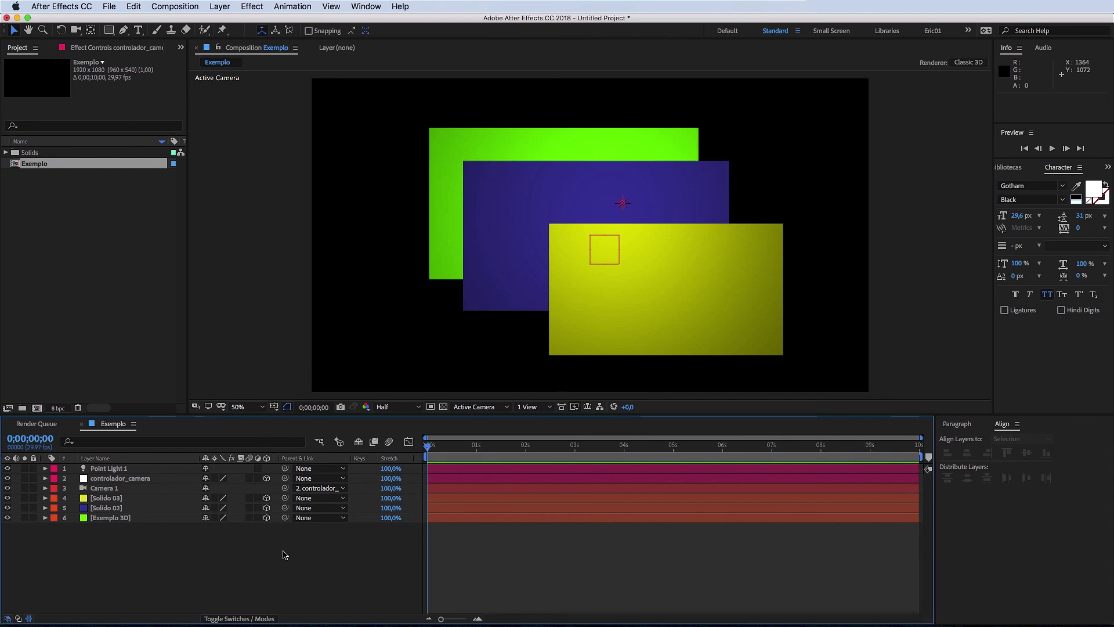